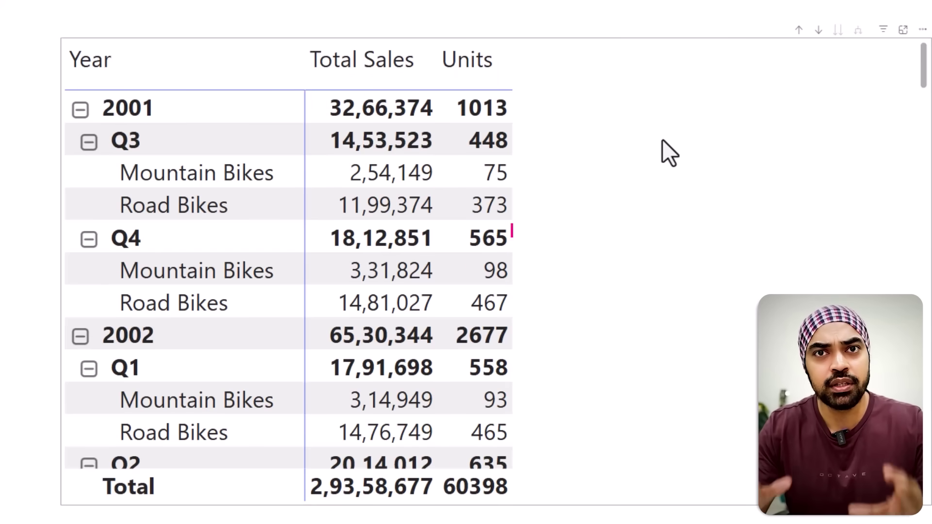
left_click_drag(52, 29, 216, 367)
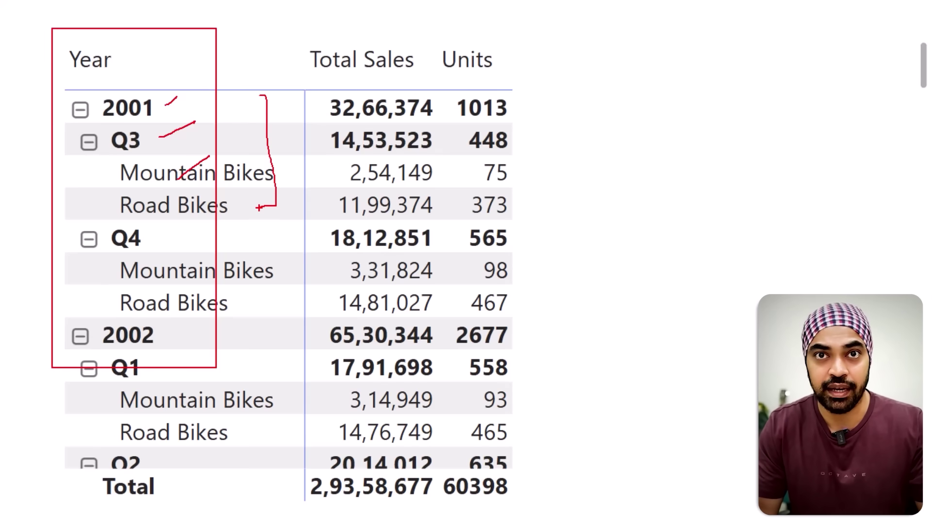
key("Escape")
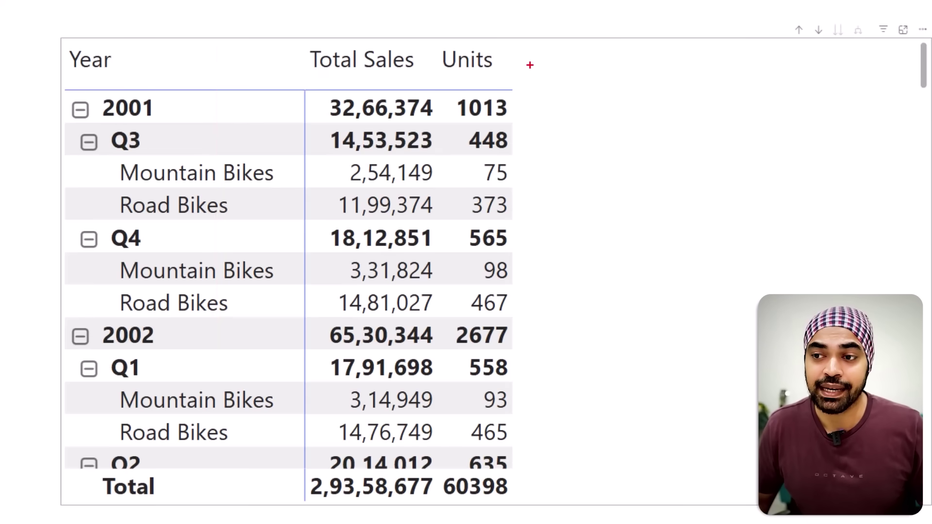
left_click_drag(527, 66, 560, 219)
left_click_drag(566, 68, 608, 197)
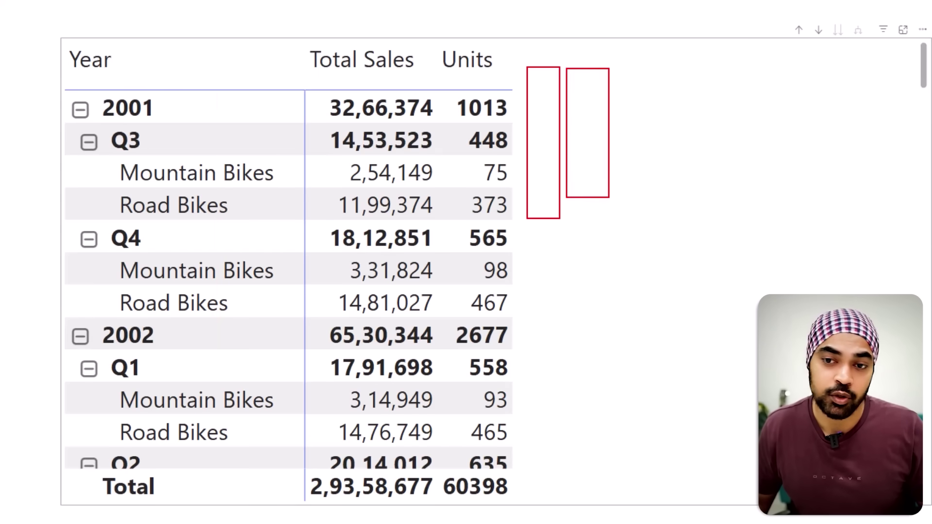
left_click_drag(608, 70, 666, 210)
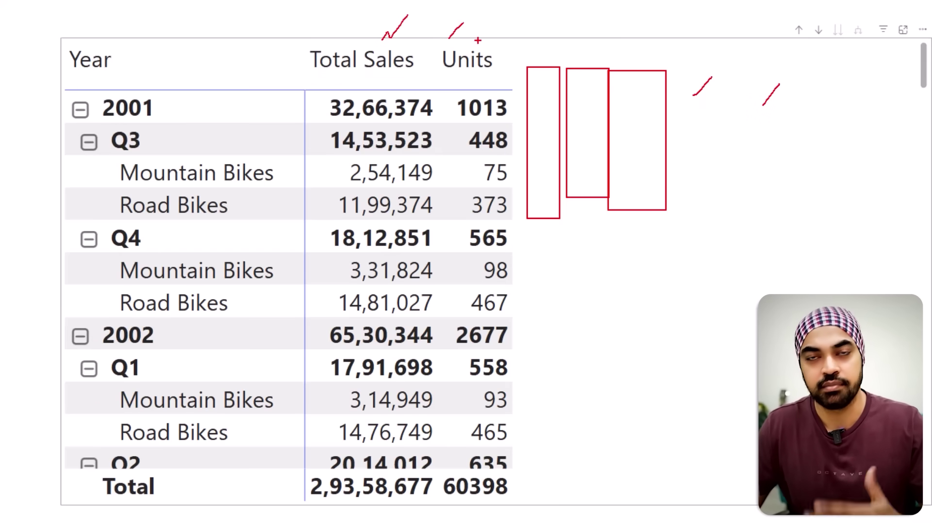
key("Escape")
Step: Set the matrix visual's layout to Tabular in its layout and style presets
left_click(612, 84)
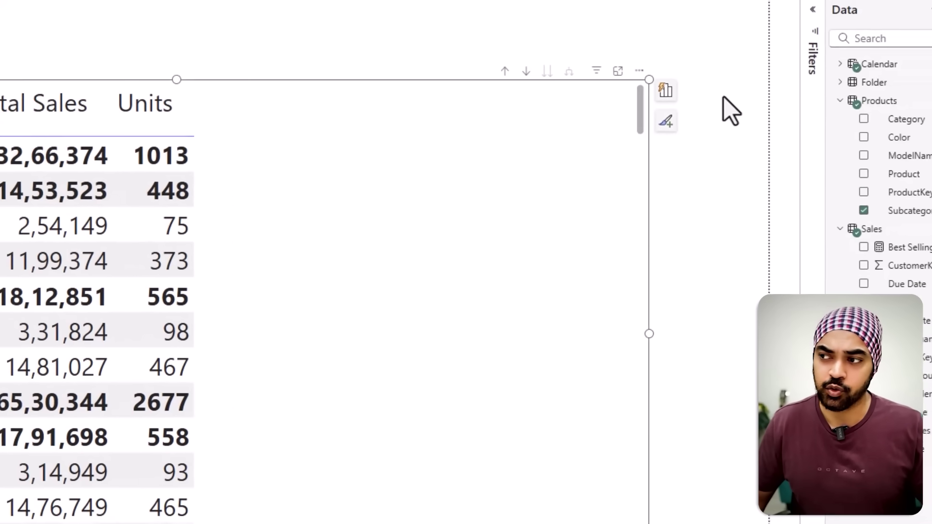
left_click(920, 67)
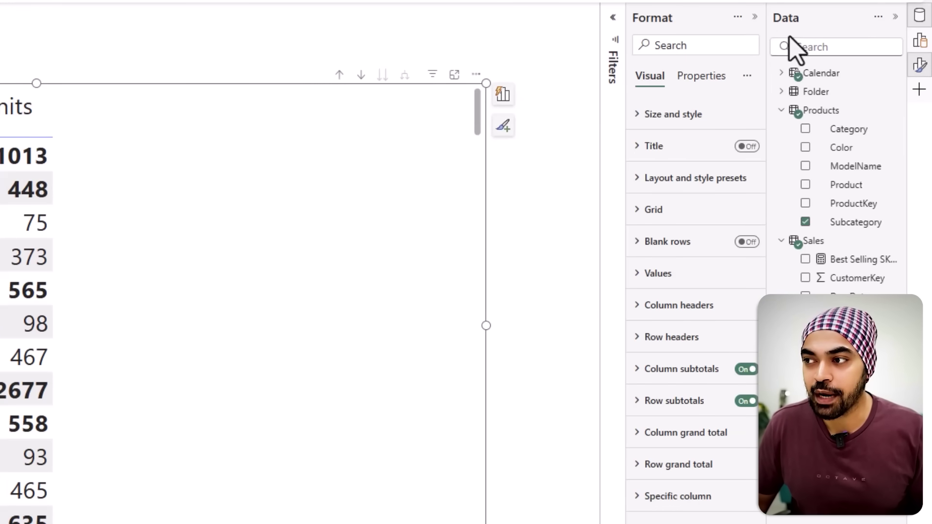
left_click(755, 17)
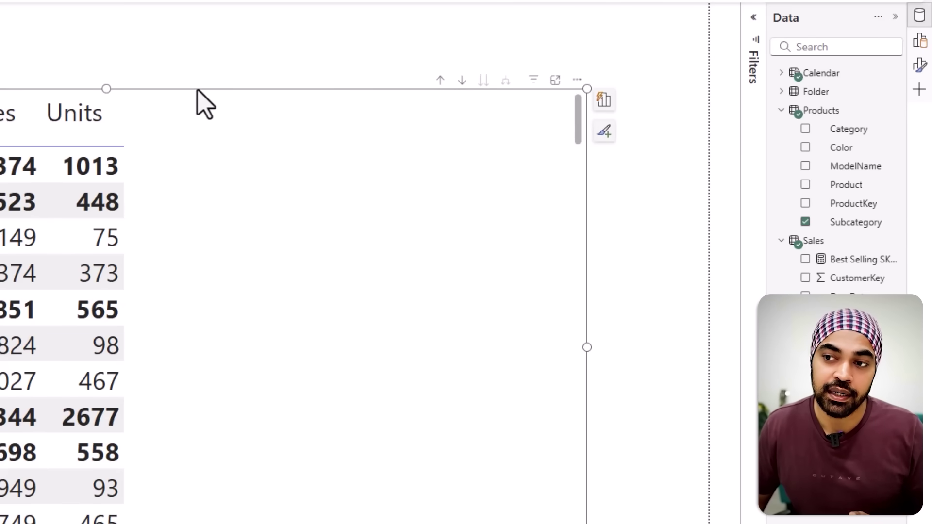
double_click(253, 96)
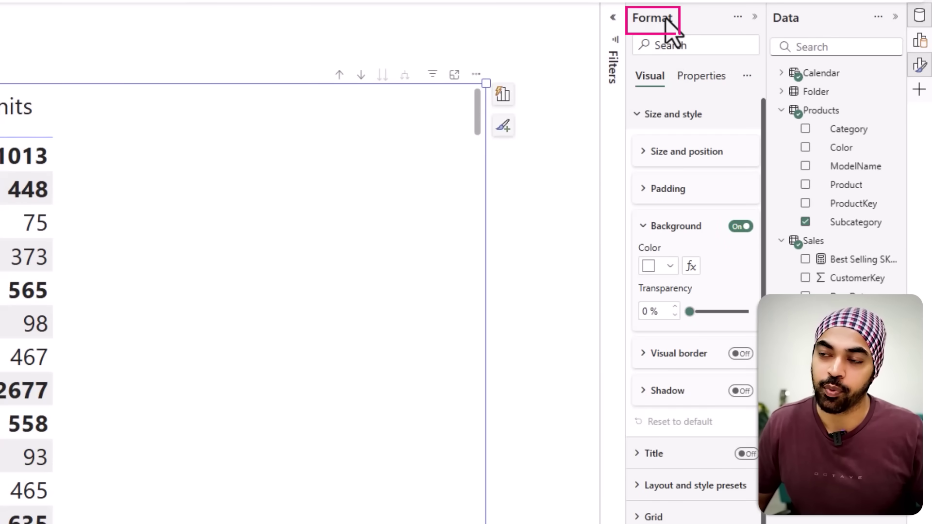
left_click(658, 115)
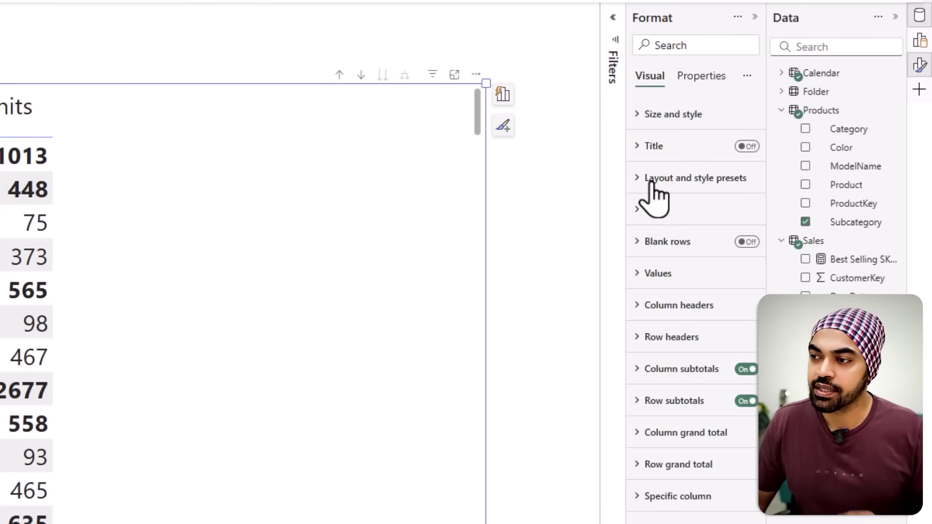
left_click(711, 183)
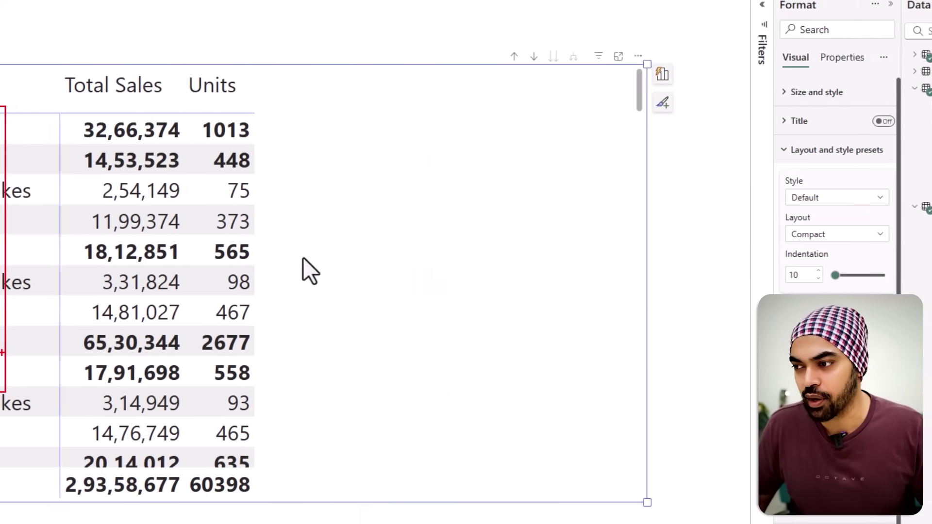
left_click(698, 249)
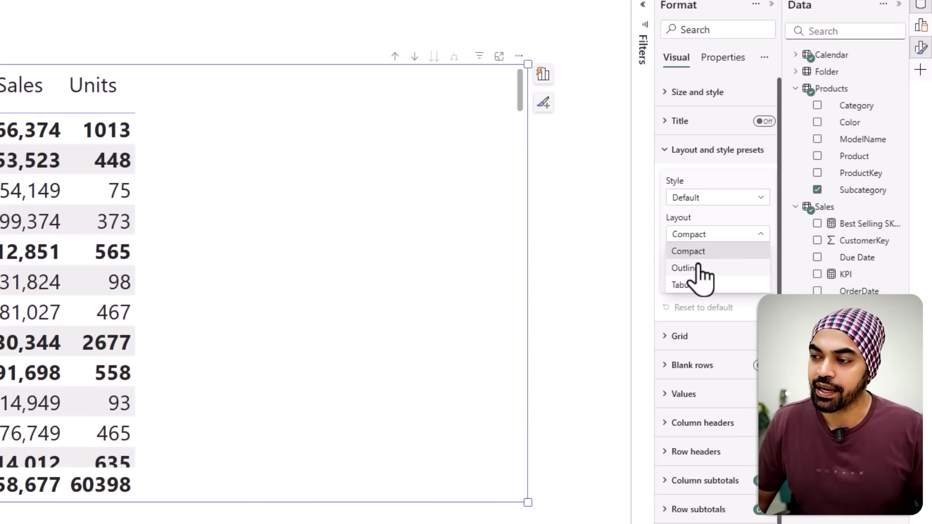
left_click(697, 299)
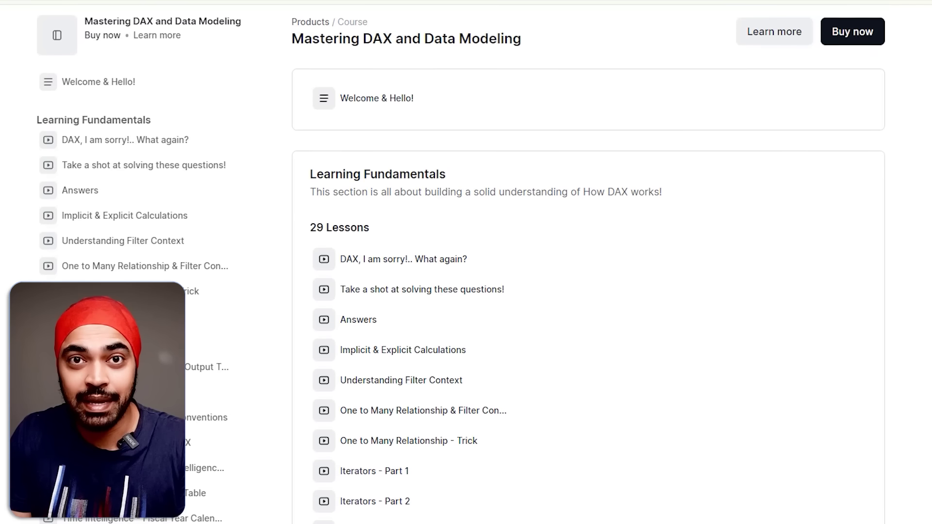
Step: Browse the lesson list of the Mastering DAX and Data Modeling course and play the lesson on models with dual calendar tables
scroll(588, 262, "down", 2)
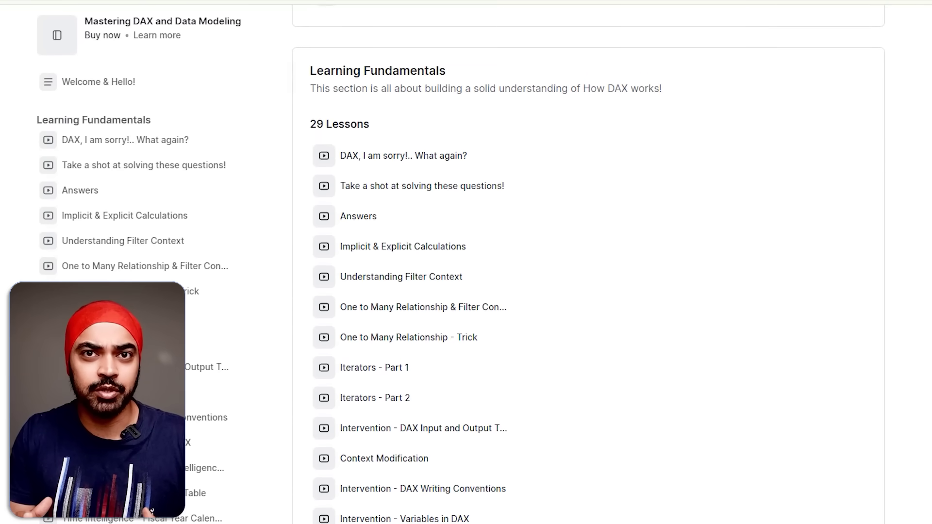
scroll(588, 262, "down", 2)
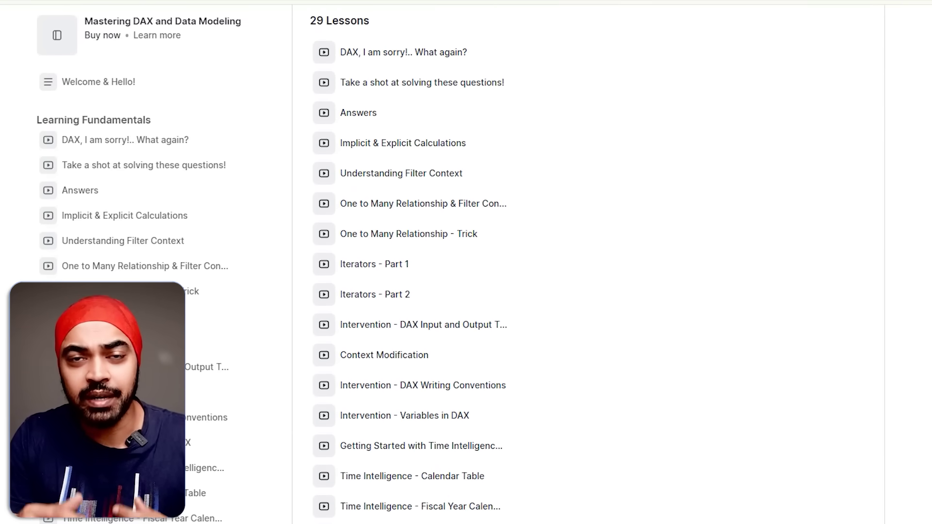
scroll(588, 262, "down", 2)
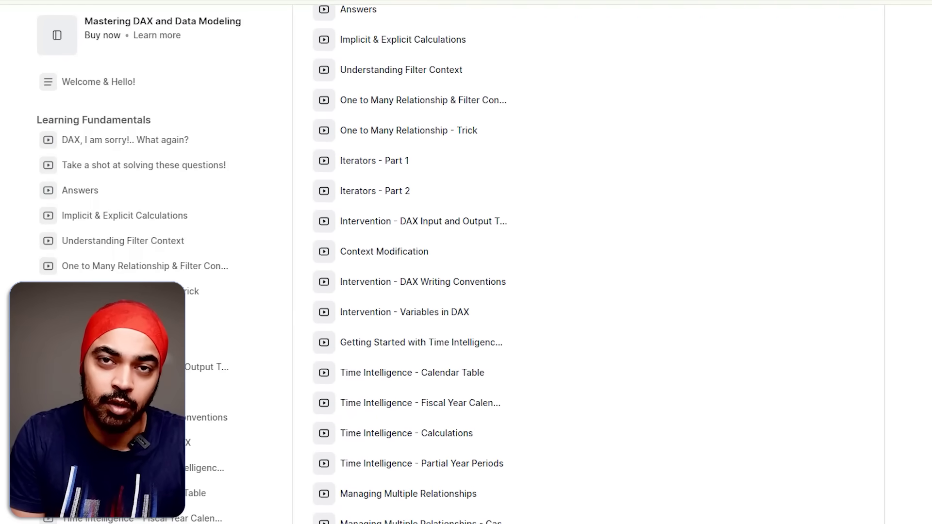
scroll(588, 262, "down", 2)
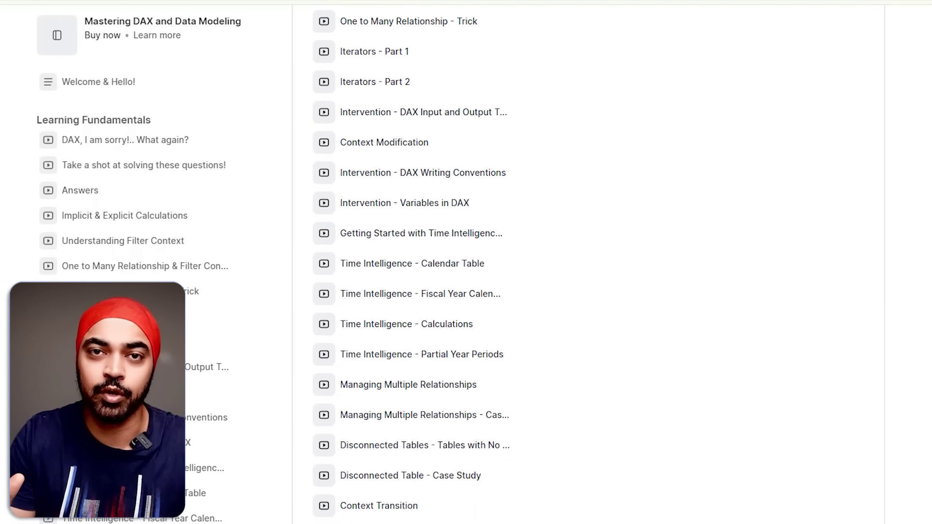
scroll(588, 262, "down", 1)
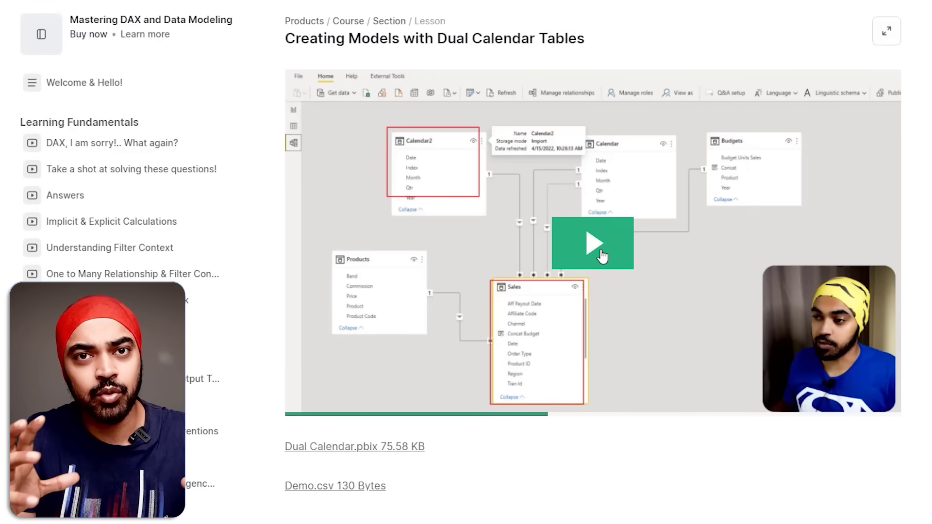
left_click(602, 256)
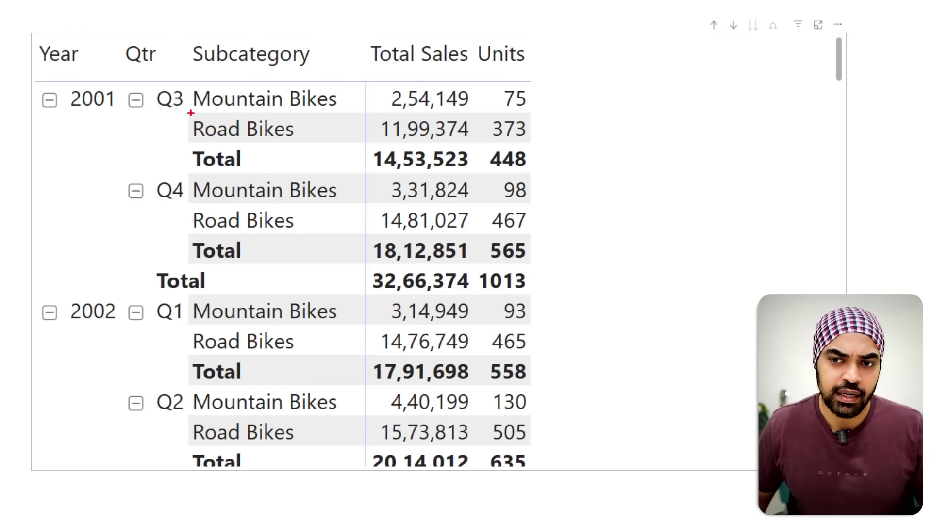
mouse_move(190, 112)
left_mouse_down()
mouse_move(279, 133)
mouse_move(570, 138)
left_mouse_up()
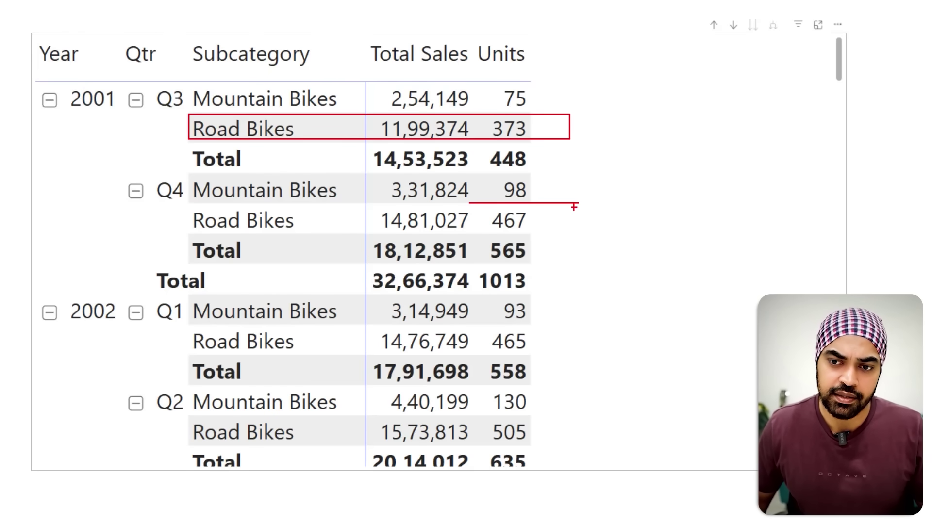
left_click_drag(195, 234, 549, 273)
key("Escape")
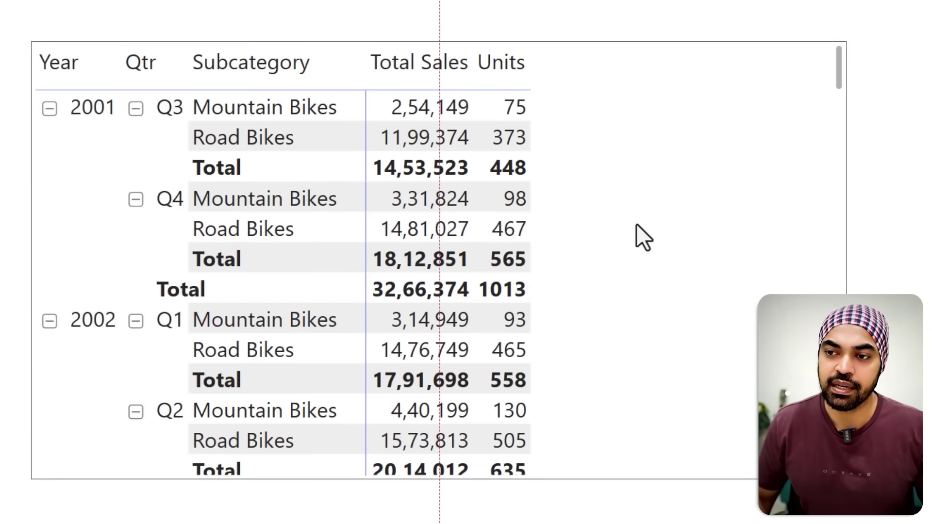
Step: Apply the Minimal style preset to the matrix visual
left_click(635, 215)
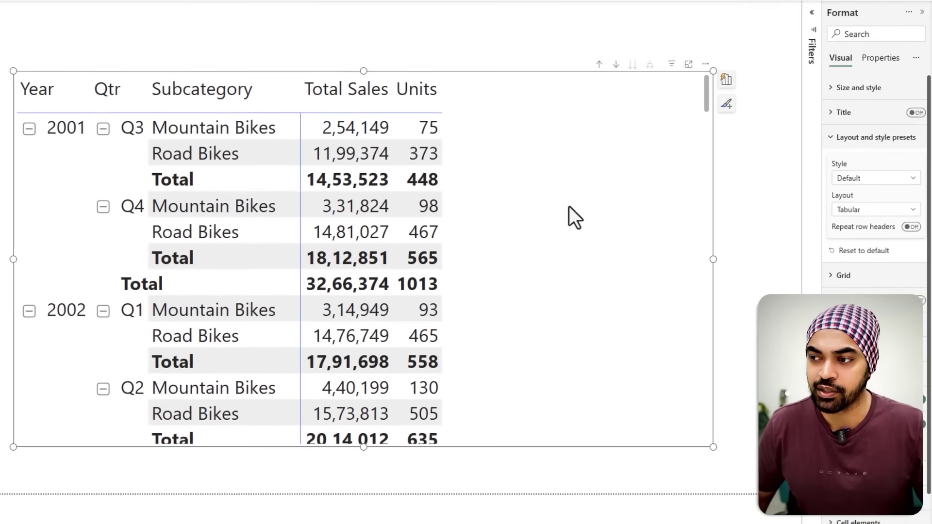
left_click(854, 180)
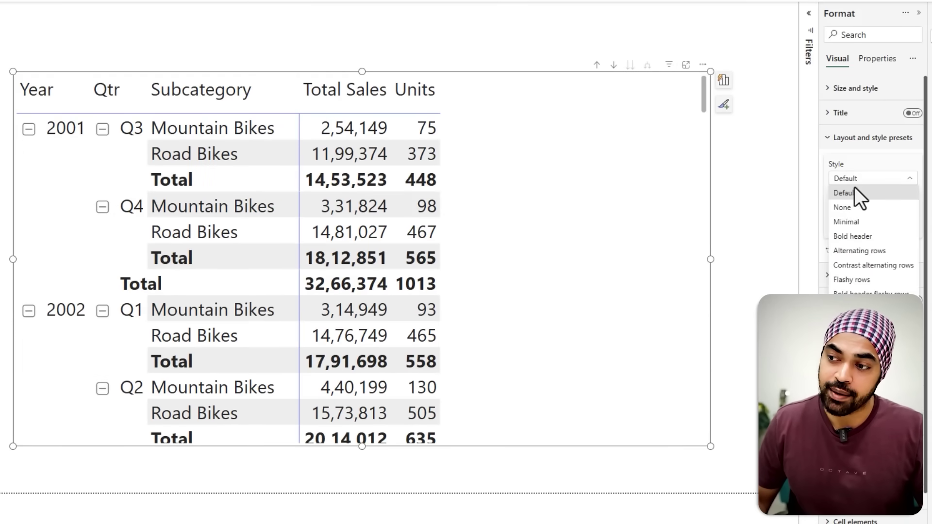
left_click(849, 225)
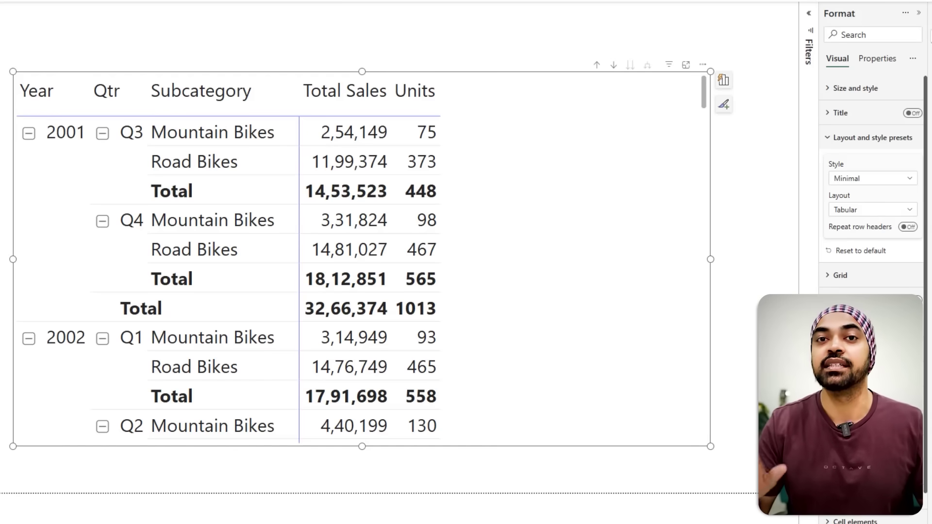
Step: Find the padding options for the matrix and set the grid's row padding to 5
left_click(836, 139)
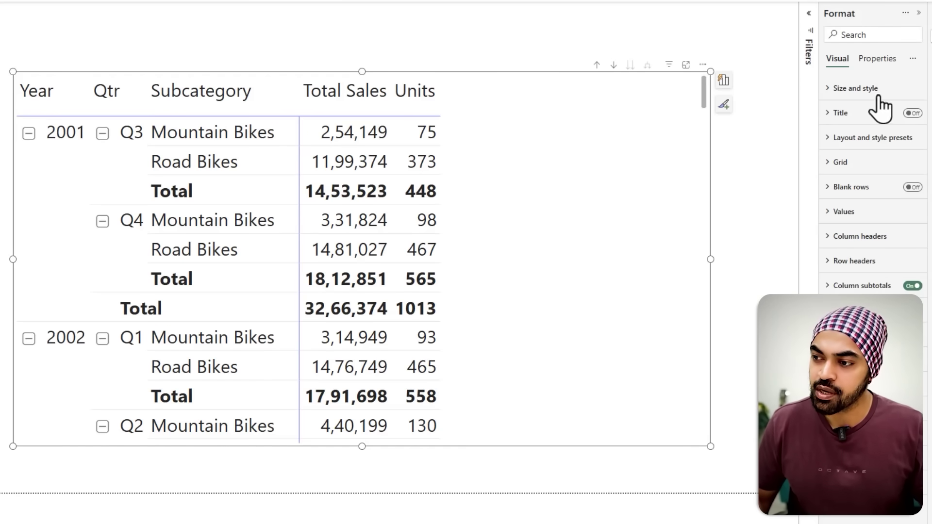
left_click(872, 34)
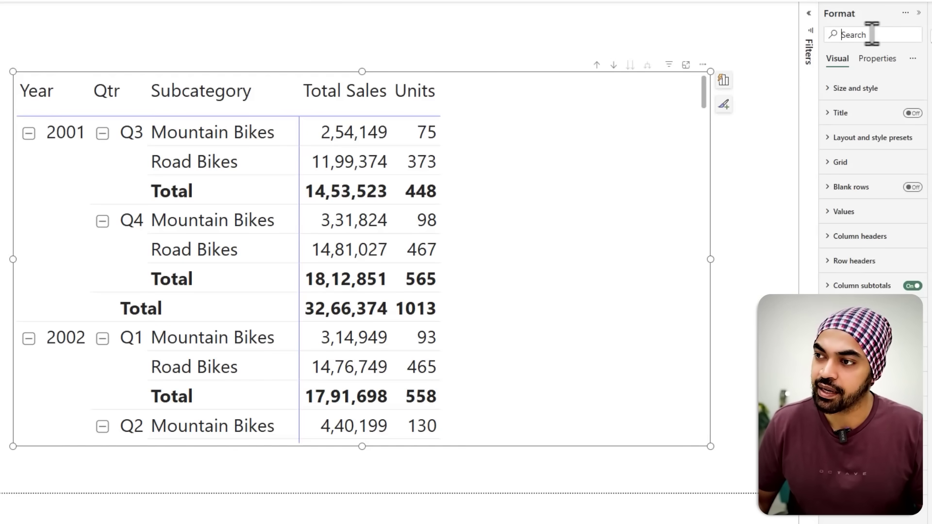
type("padd")
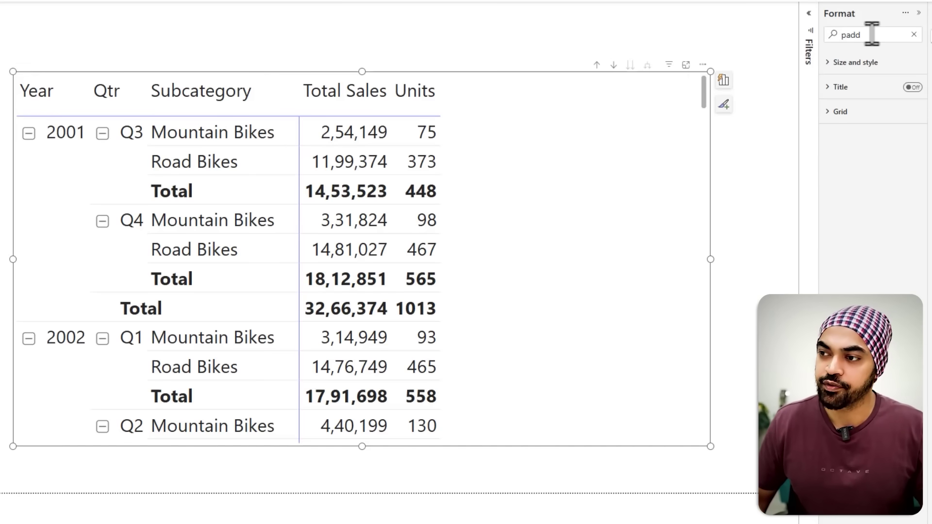
left_click(854, 113)
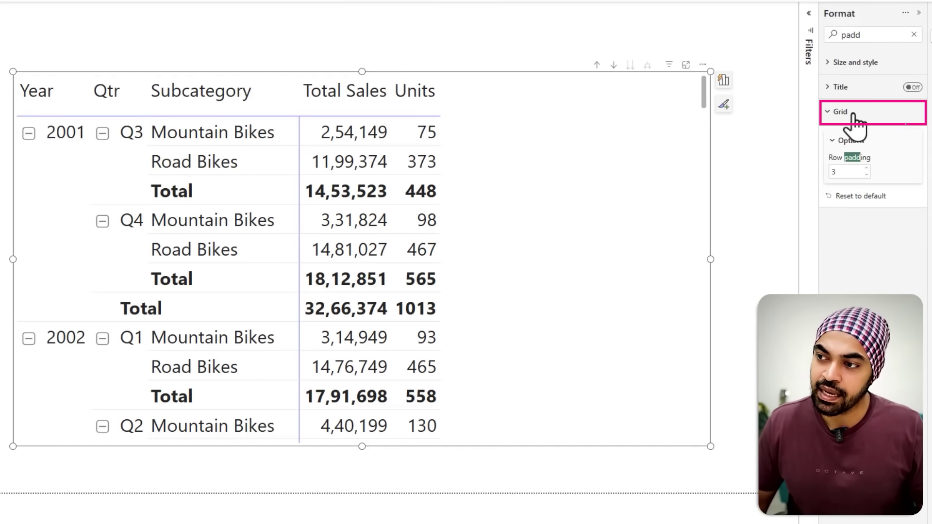
left_click(850, 171)
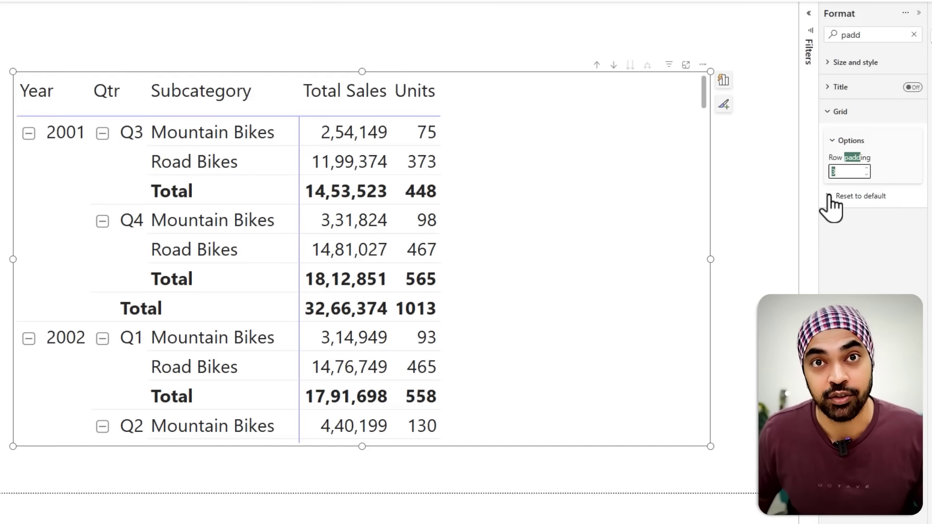
type("5")
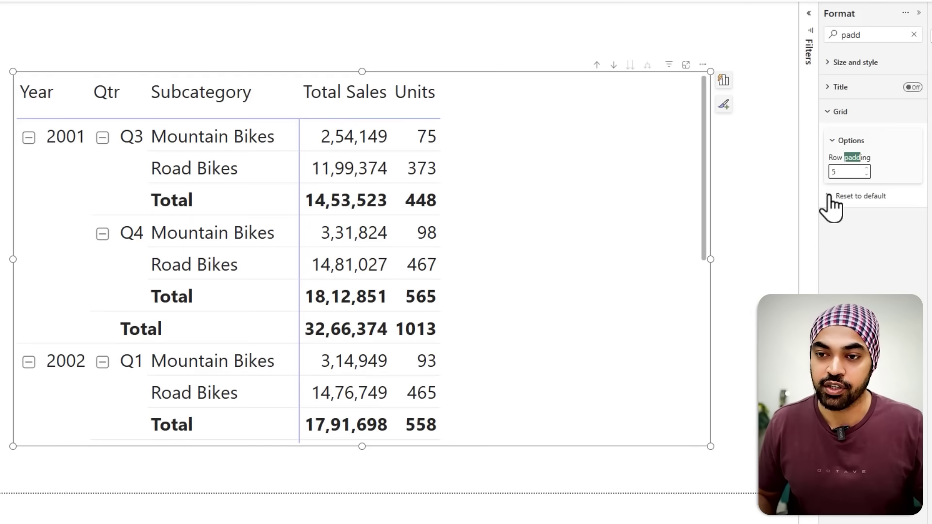
Step: Examine the quarter, year and grand total rows throughout the matrix
left_click(475, 36)
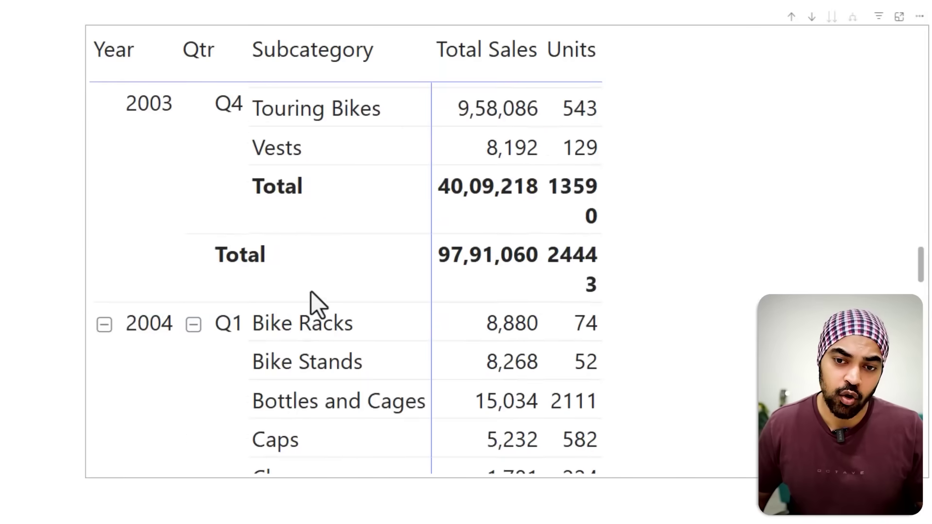
scroll(311, 291, "down", 5)
scroll(250, 379, "up", 1)
scroll(226, 399, "down", 1)
scroll(226, 399, "down", 1)
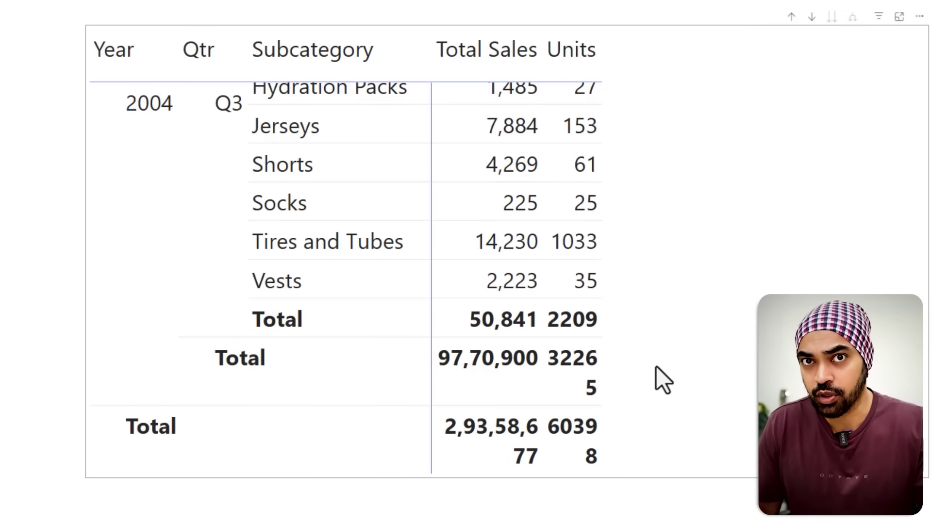
scroll(662, 381, "up", 10)
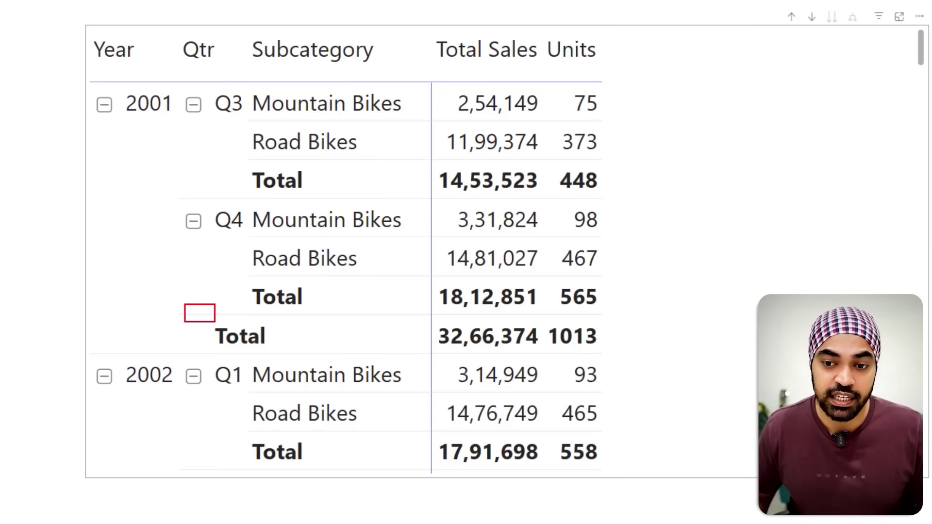
left_click_drag(214, 321, 528, 361)
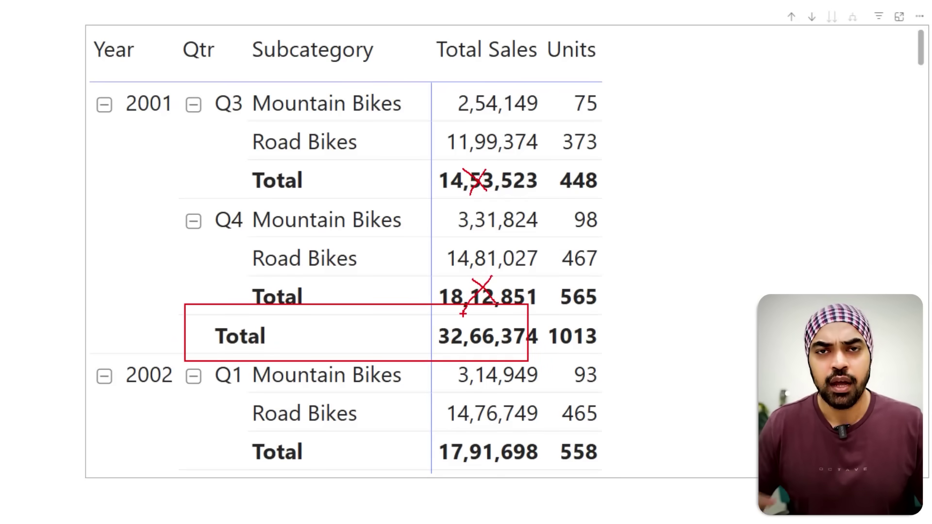
key("Escape")
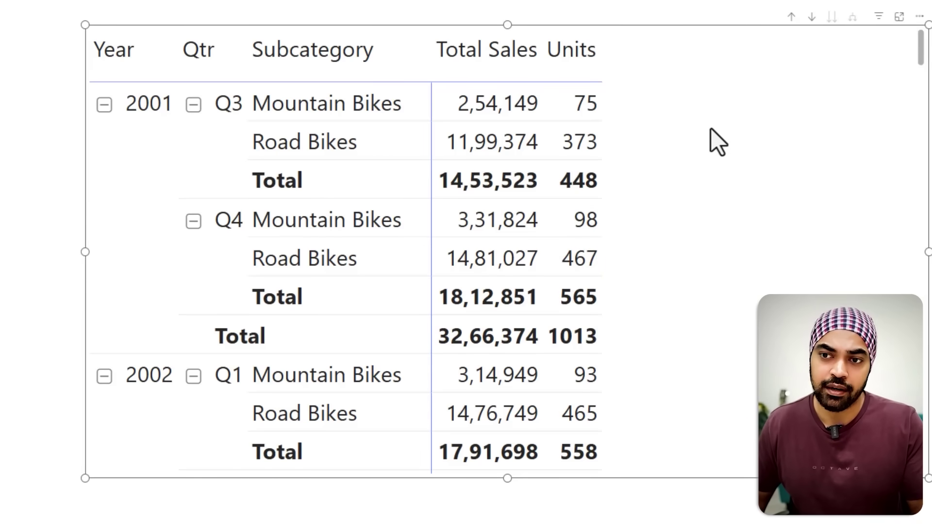
Step: Enable per-row-level settings for the matrix's row subtotals
left_click(916, 31)
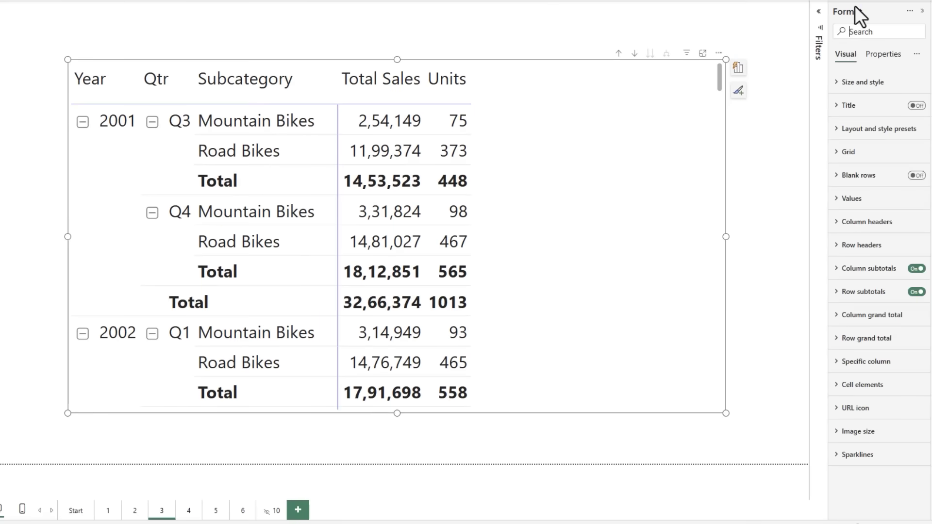
left_click(858, 293)
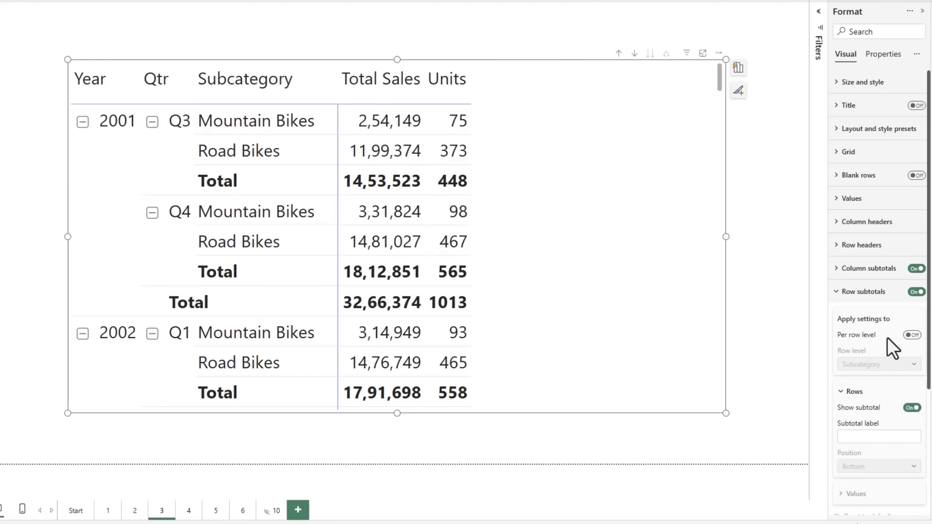
left_click(911, 335)
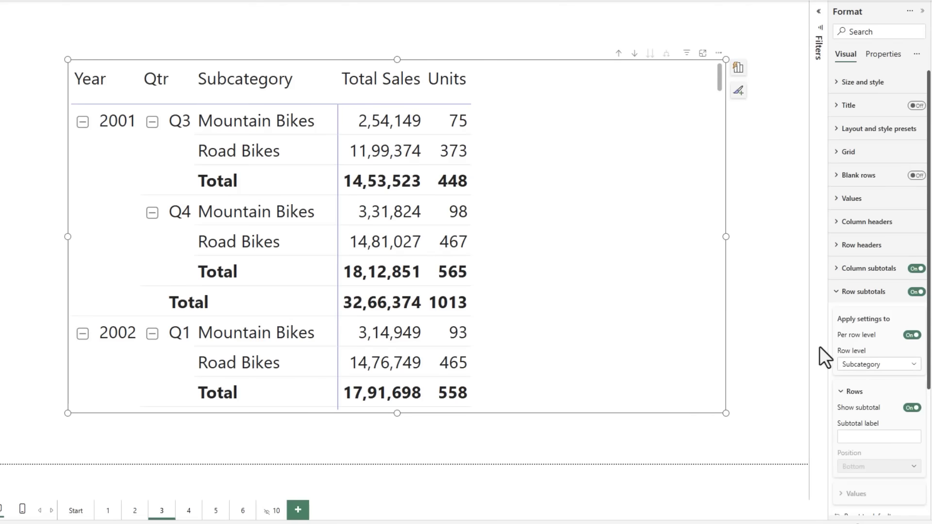
mouse_move(198, 113)
left_mouse_down()
mouse_move(316, 132)
mouse_move(453, 134)
left_mouse_up()
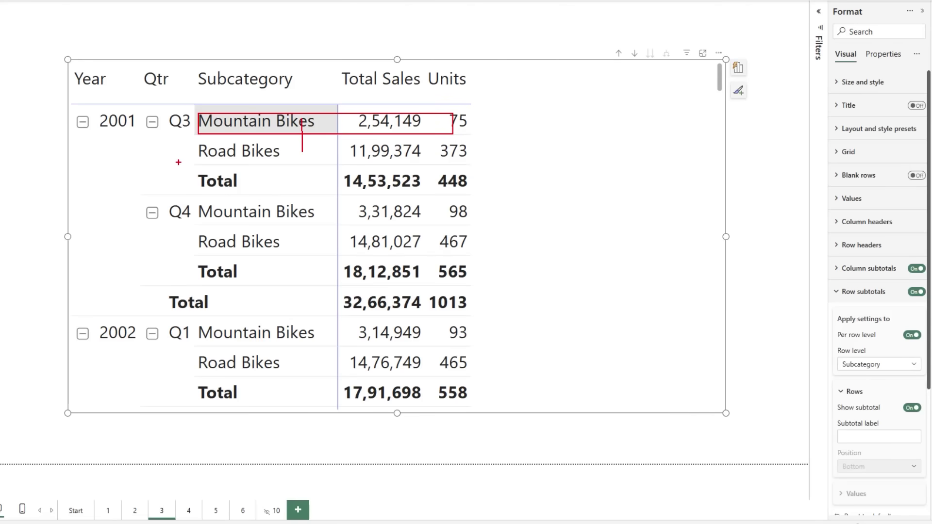
left_click_drag(178, 162, 478, 197)
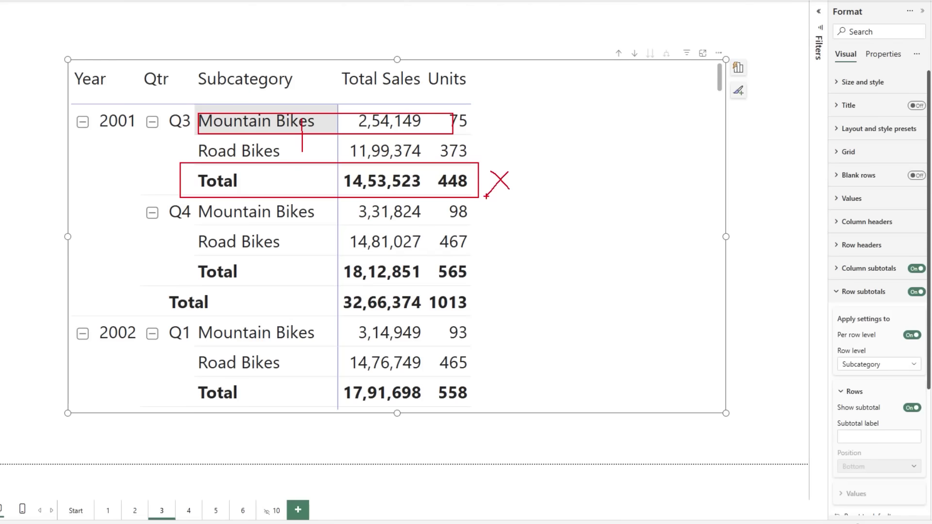
Step: Turn off the row subtotal for the Subcategory level of the matrix
left_click(862, 365)
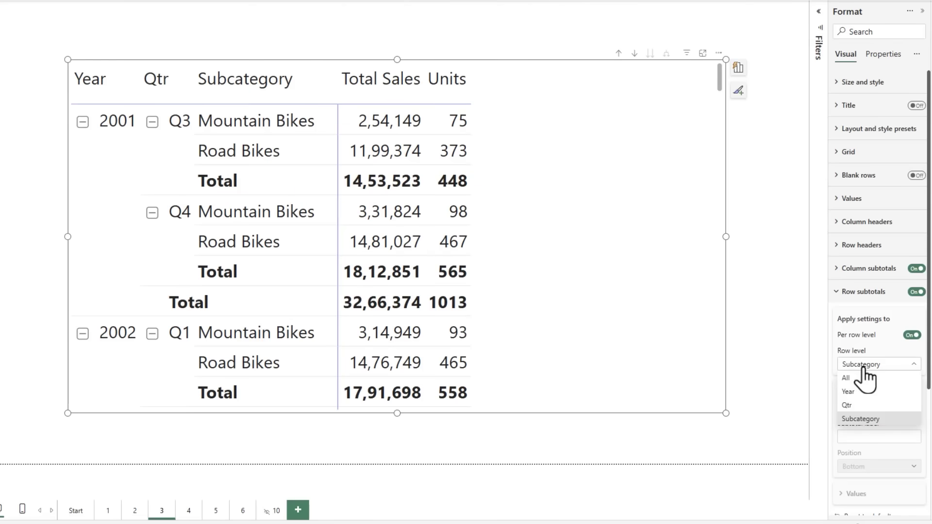
left_click(859, 419)
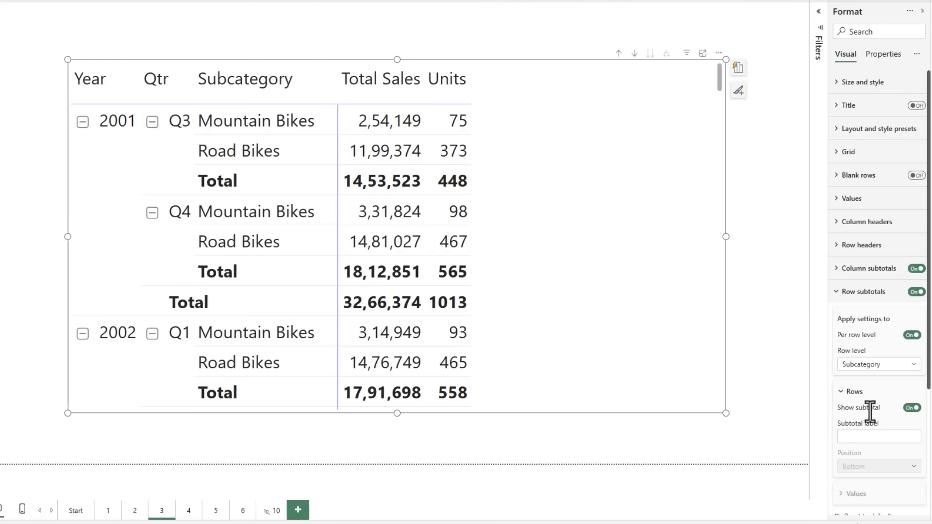
mouse_move(870, 412)
left_mouse_down()
mouse_move(842, 410)
mouse_move(895, 417)
left_mouse_up()
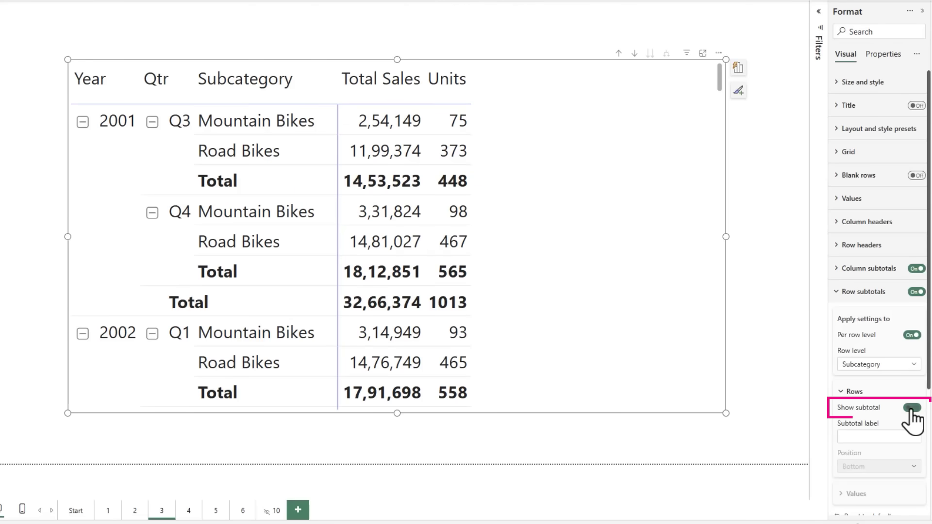
left_click(911, 408)
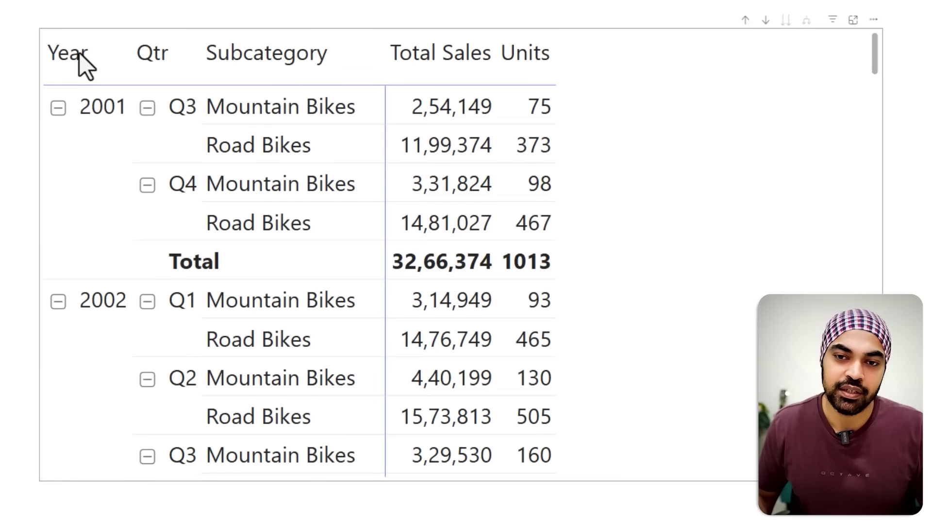
Step: Select the Year column header in the matrix and widen that column slightly
key("ctrl+2")
left_click_drag(44, 35, 130, 187)
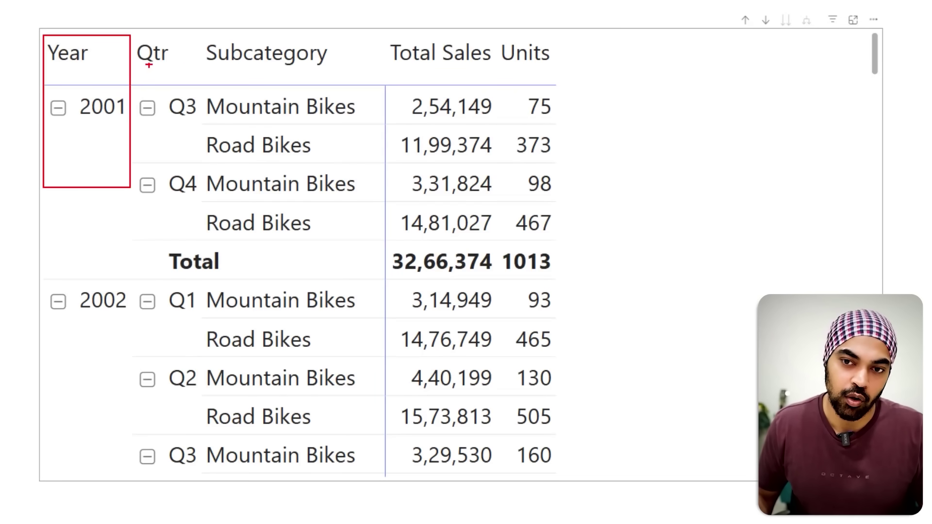
left_click_drag(130, 35, 197, 214)
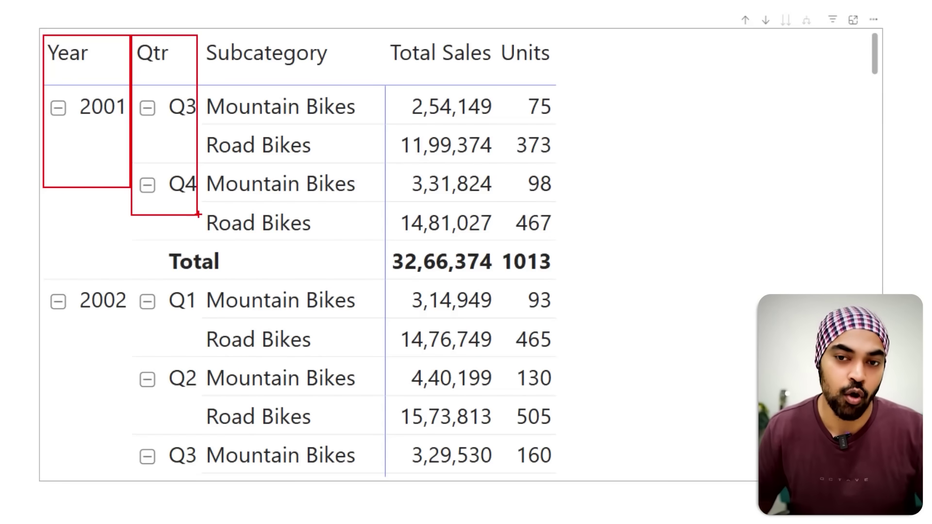
key("shift")
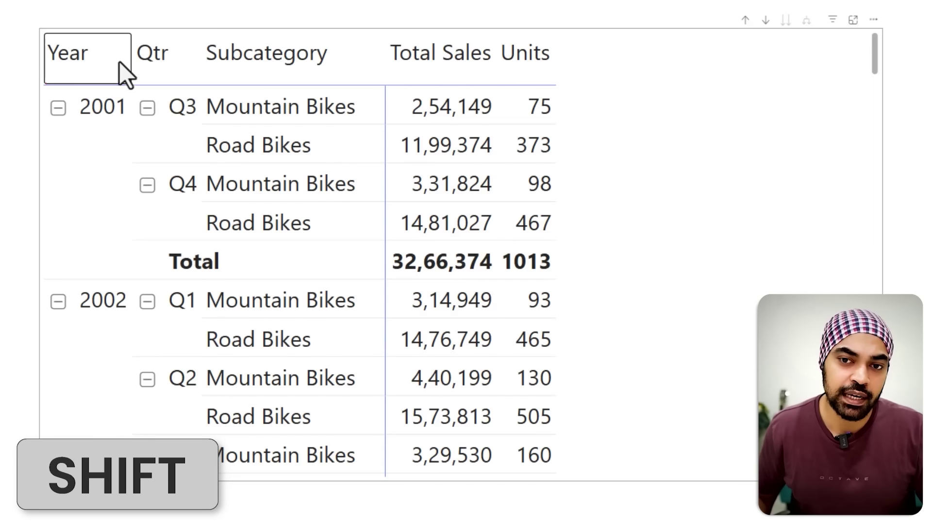
left_click(100, 68, "shift")
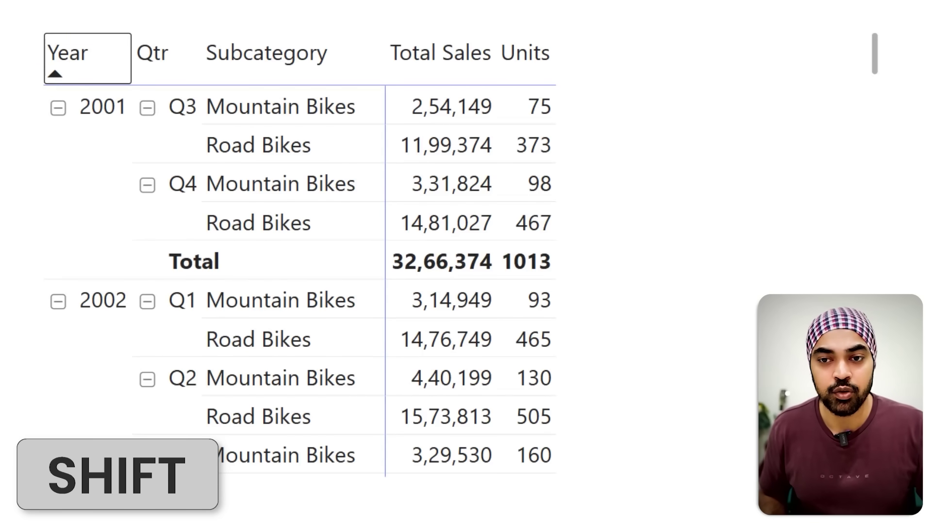
key("shift+Right")
key("shift+Right")
key("shift+Right")
key("shift+Right")
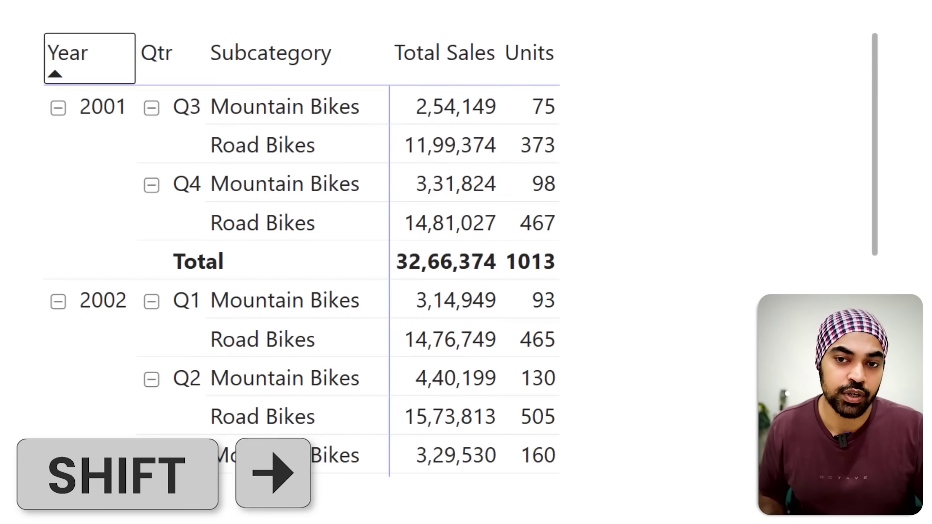
Step: Widen the matrix's Qtr column so there is clear space before the Subcategory column
key("Right")
key("shift+Right")
key("shift+Right")
key("shift+Right")
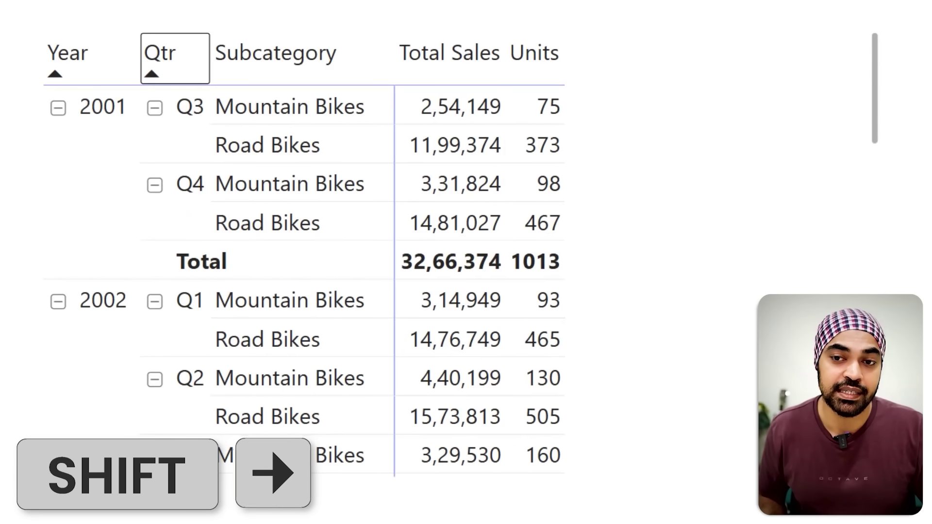
key("shift+Right")
key("shift+Right")
key("shift+Right")
key("shift+Right")
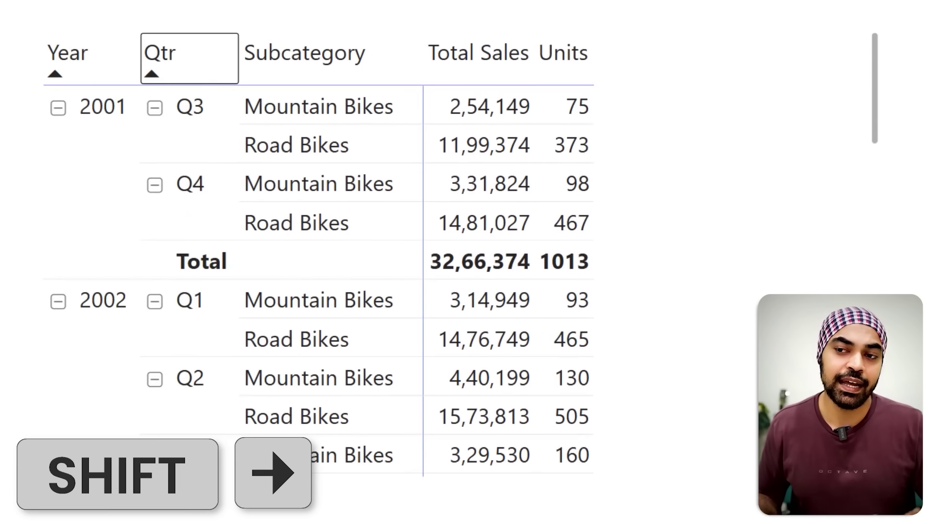
Step: Move past the Subcategory header and widen the Total Sales column slightly
key("Right")
key("Right")
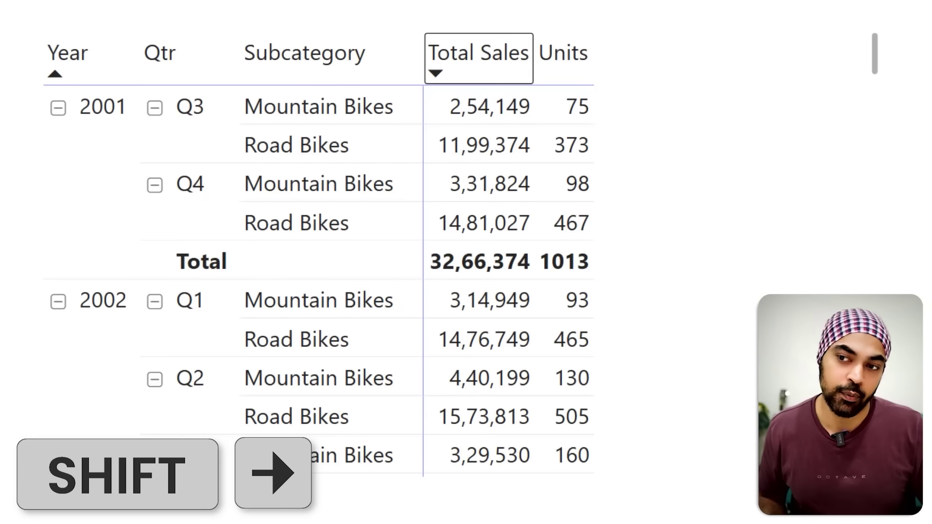
key("shift+Right")
key("shift+Right")
Step: Widen the Units column of the matrix in small increments
key("Right")
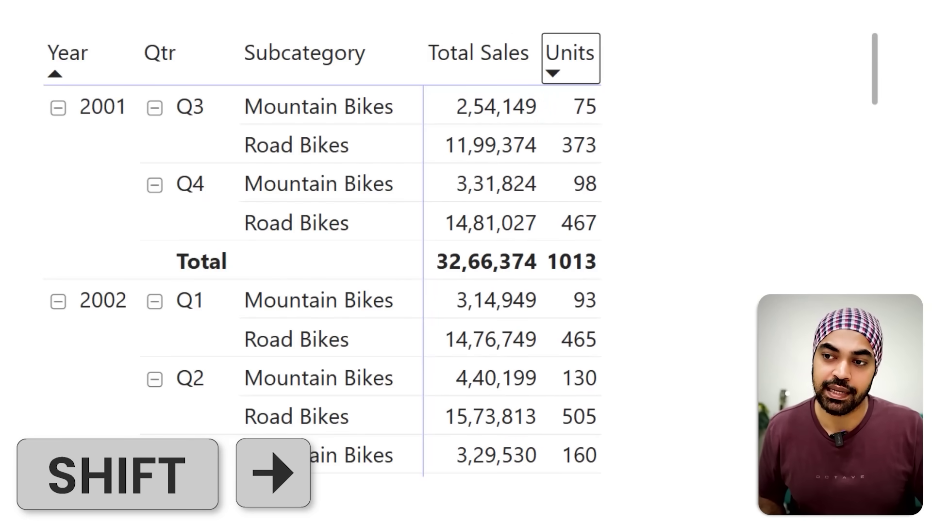
key("shift+Right")
key("shift+Right")
key("shift+Right")
key("shift+Right")
key("shift+Right")
key("shift+Right")
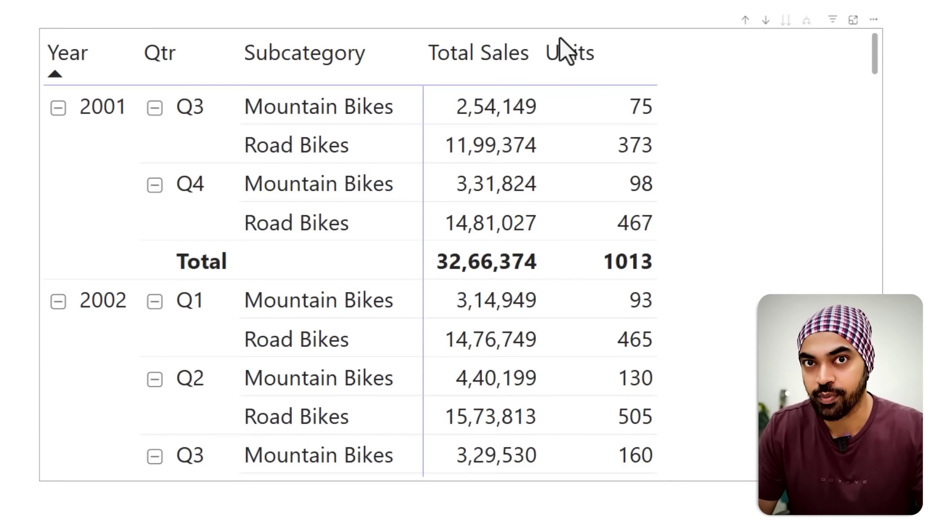
Step: Find the auto-size width option for the matrix's column headers and turn it off
left_click(795, 83)
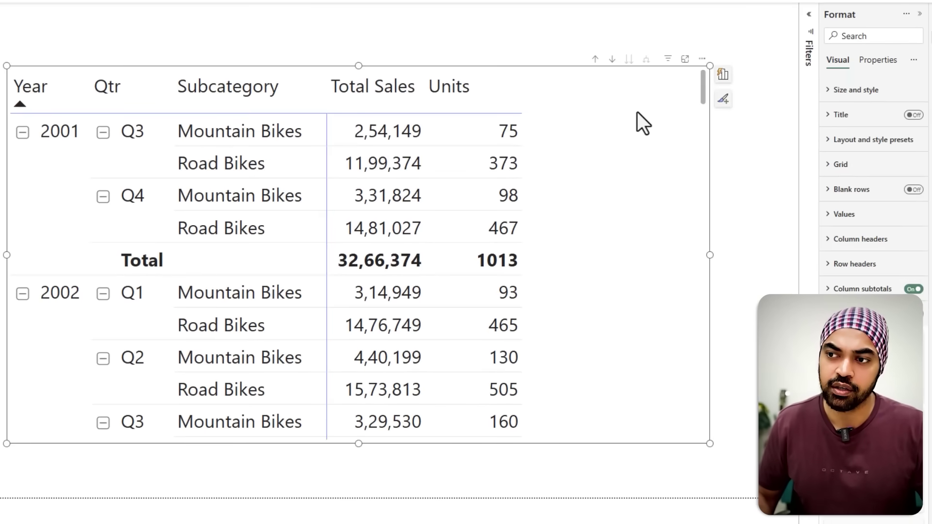
left_click(869, 35)
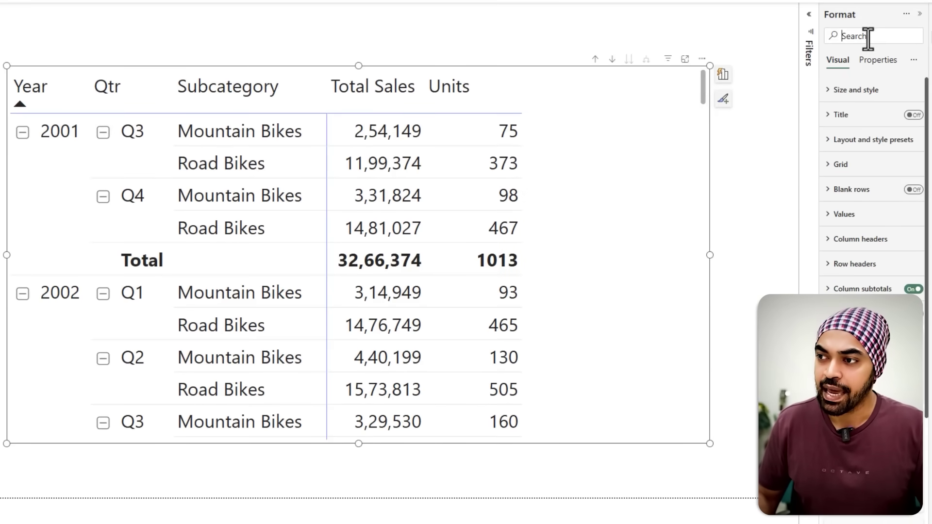
type("aut")
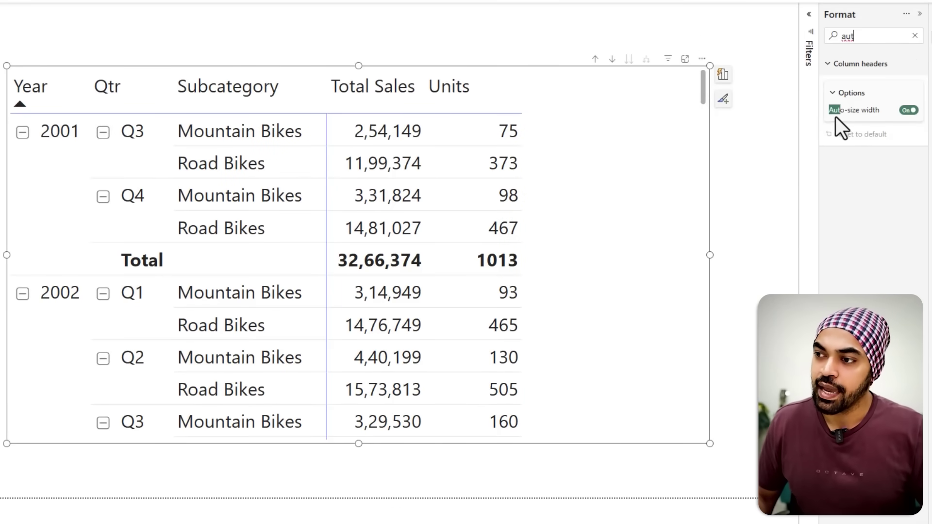
left_click(909, 111)
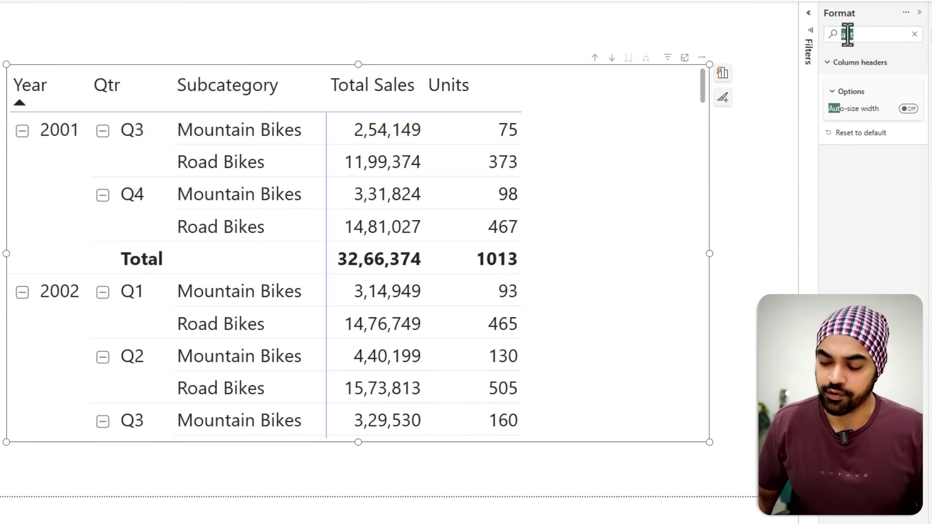
Step: Find the +/- icons option for the matrix's row headers and turn it off
type("+")
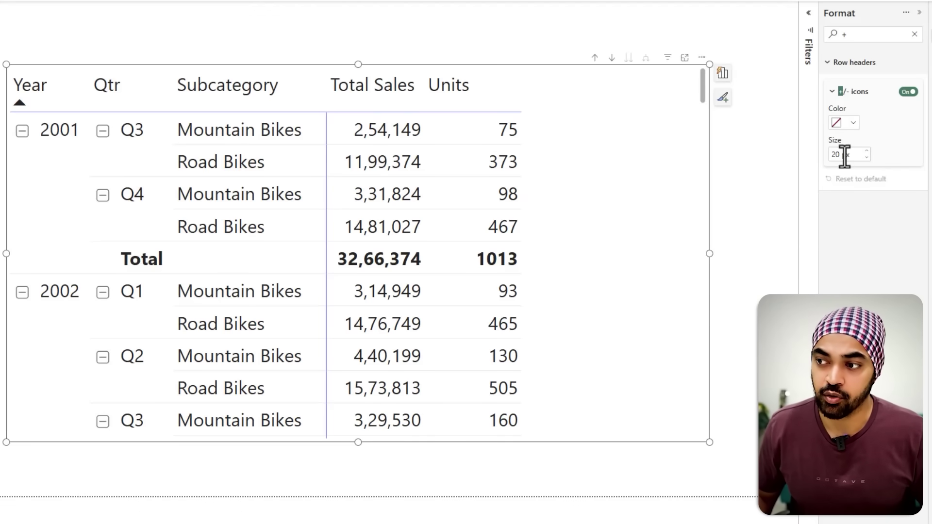
left_click(908, 93)
left_click(543, 45)
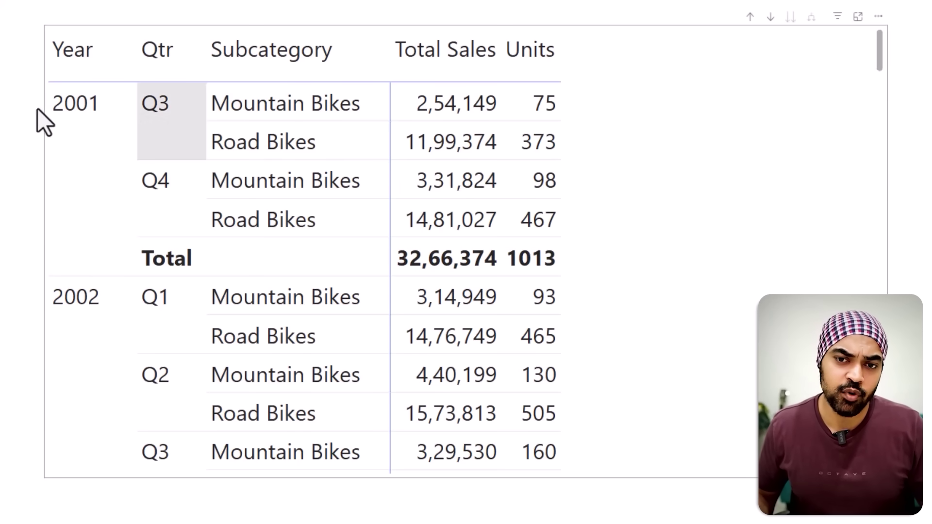
left_click_drag(39, 84, 109, 121)
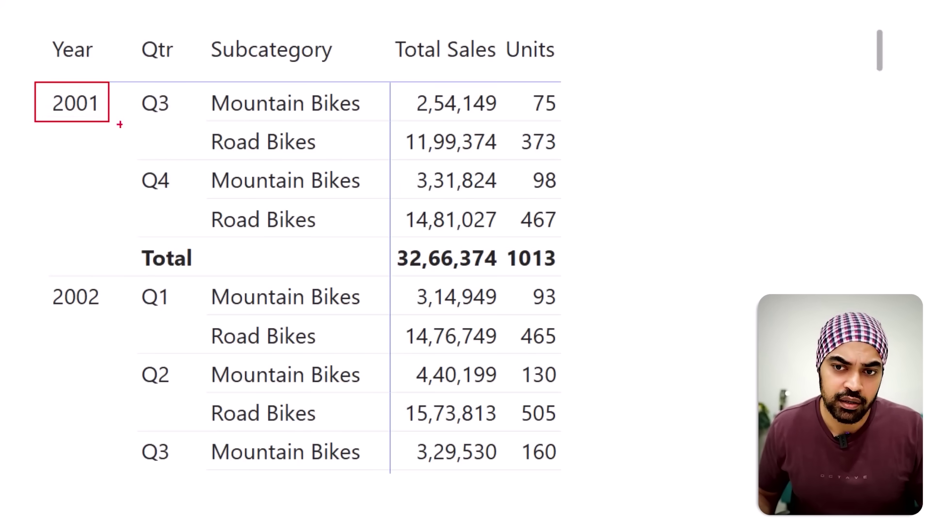
left_click_drag(128, 78, 173, 117)
left_click_drag(189, 77, 365, 118)
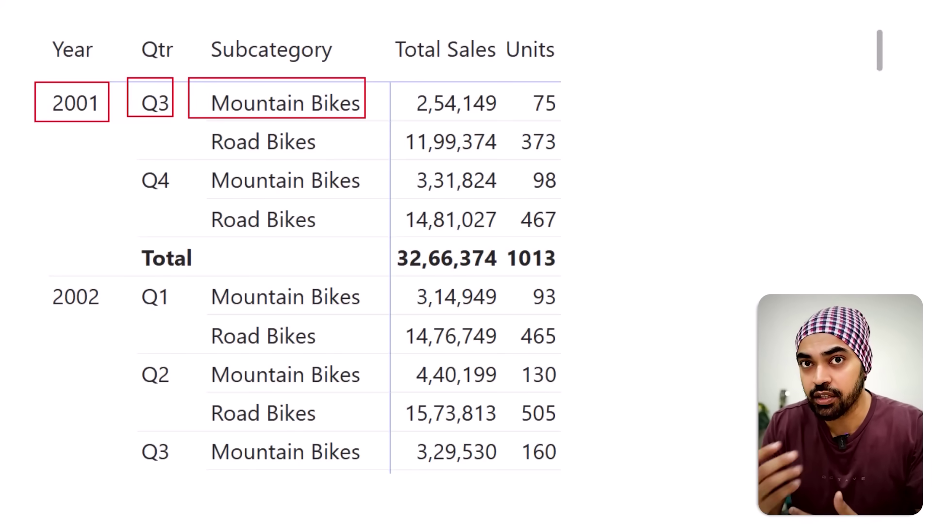
left_click_drag(345, 76, 360, 69)
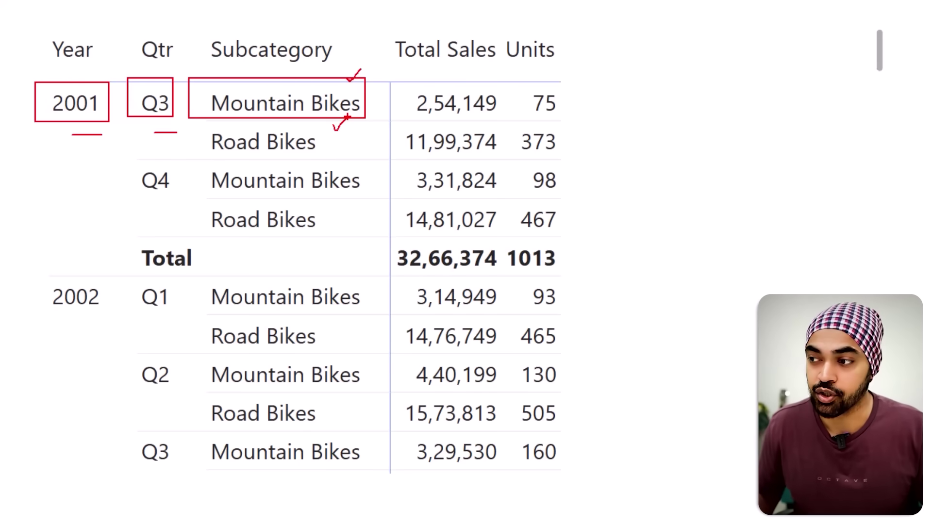
Step: Review the DAX formula of the Best Selling SKU | $ Sales measure and add the measure to the matrix
left_click(909, 216)
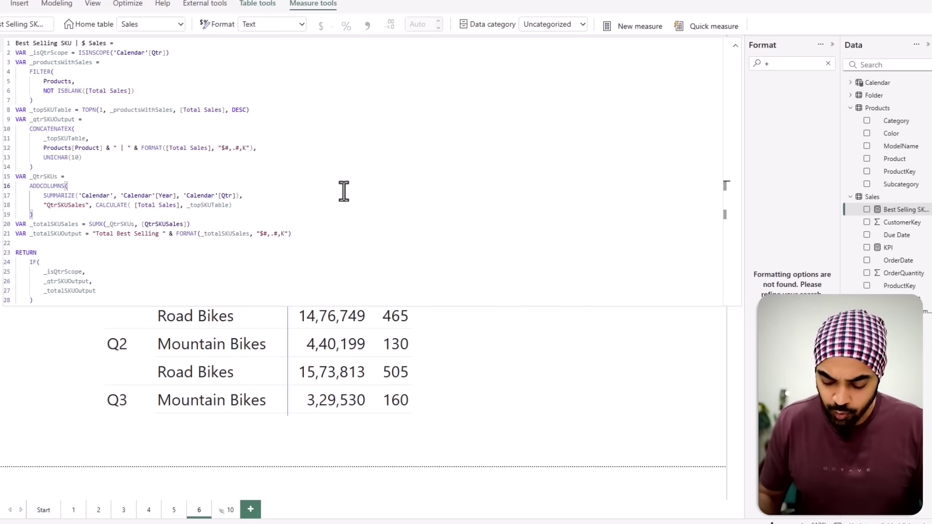
scroll(344, 191, "up", 5)
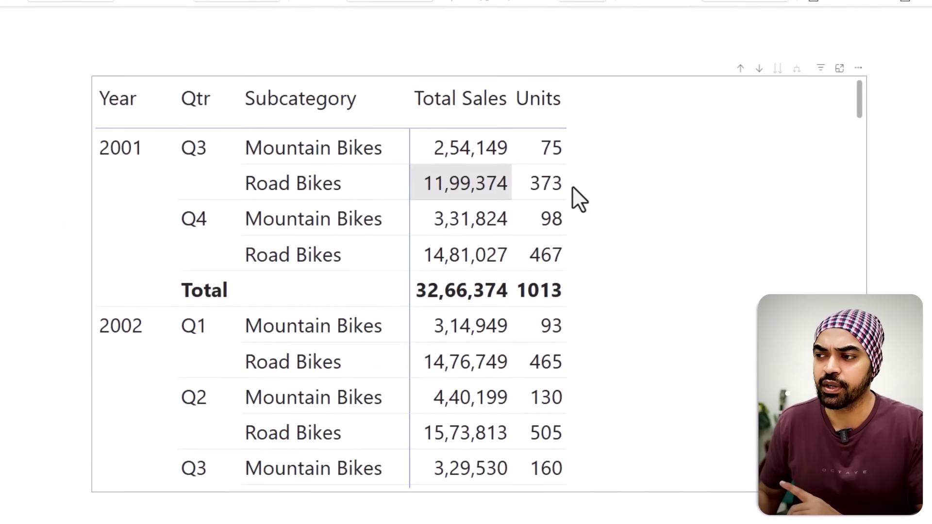
left_click_drag(866, 241, 497, 233)
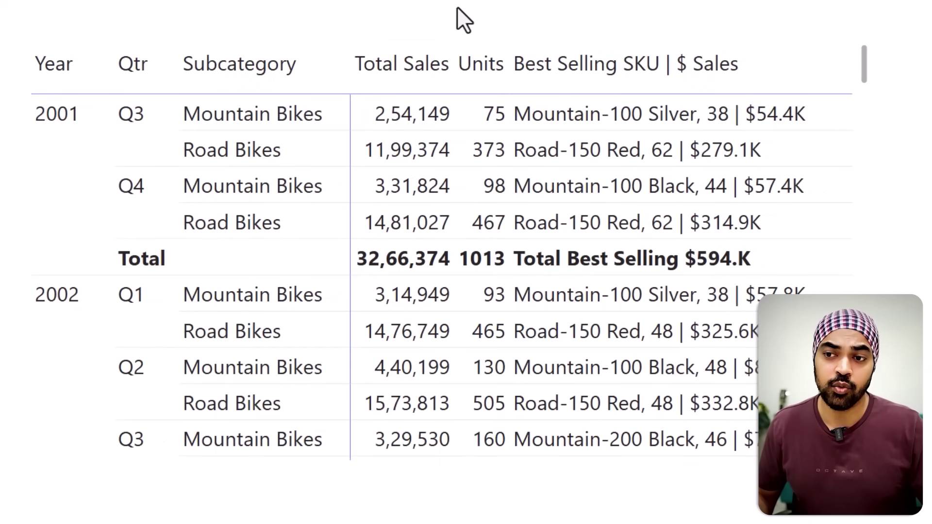
left_click_drag(431, 79, 416, 102)
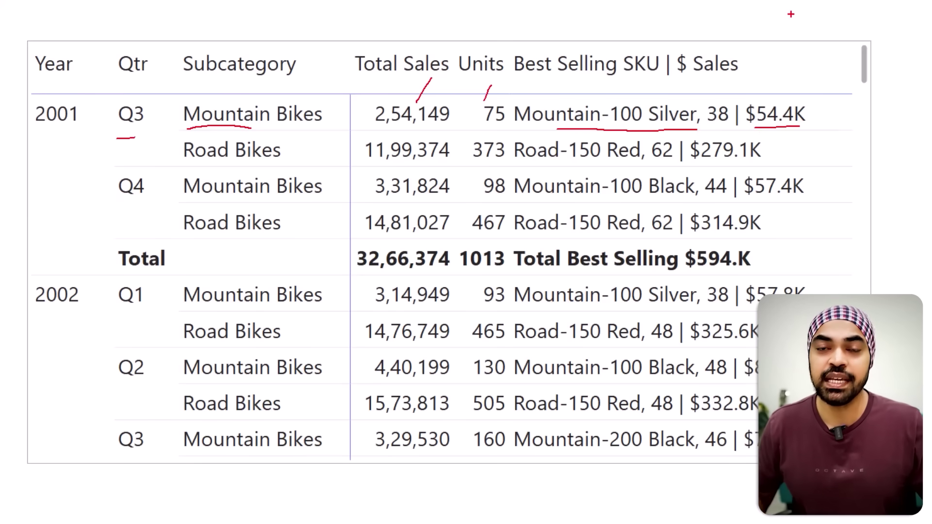
key("Escape")
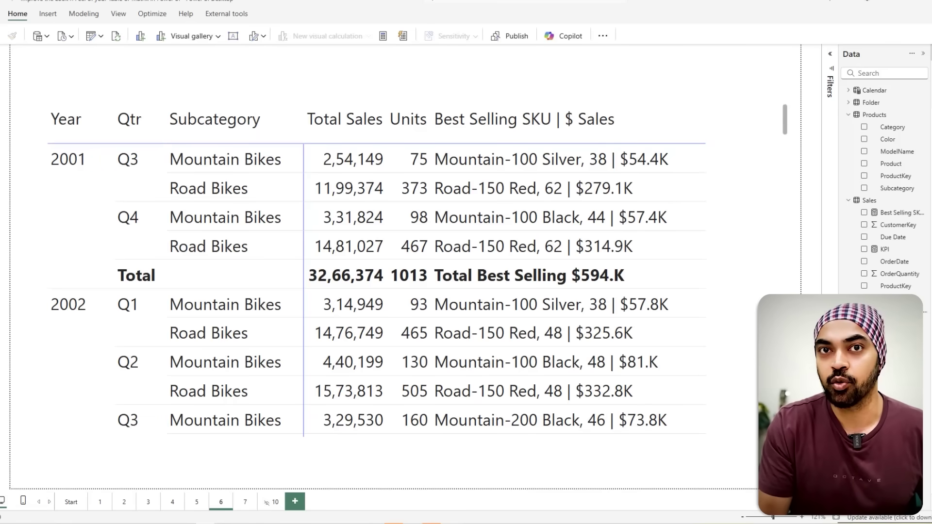
Step: Add the KPI measure from the Sales table as the last column of the matrix
left_click(883, 250)
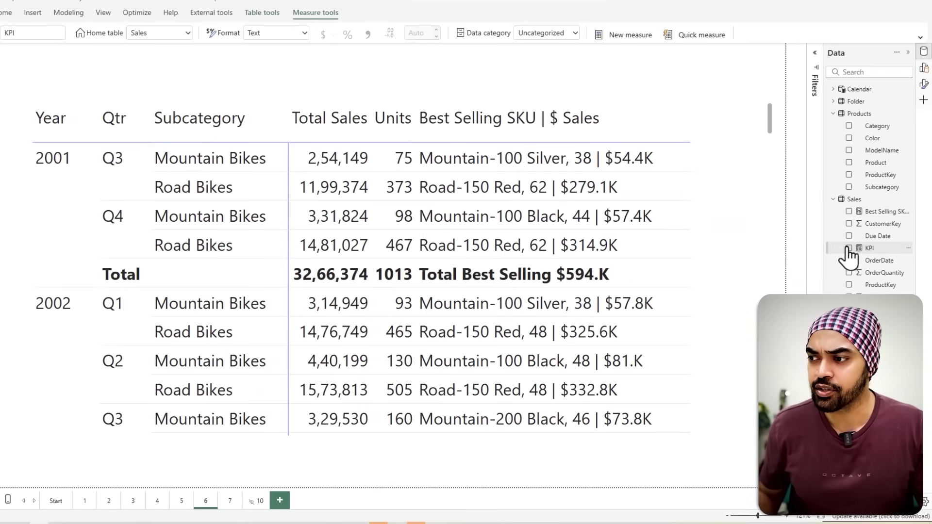
left_click_drag(847, 248, 607, 231)
left_click(684, 68)
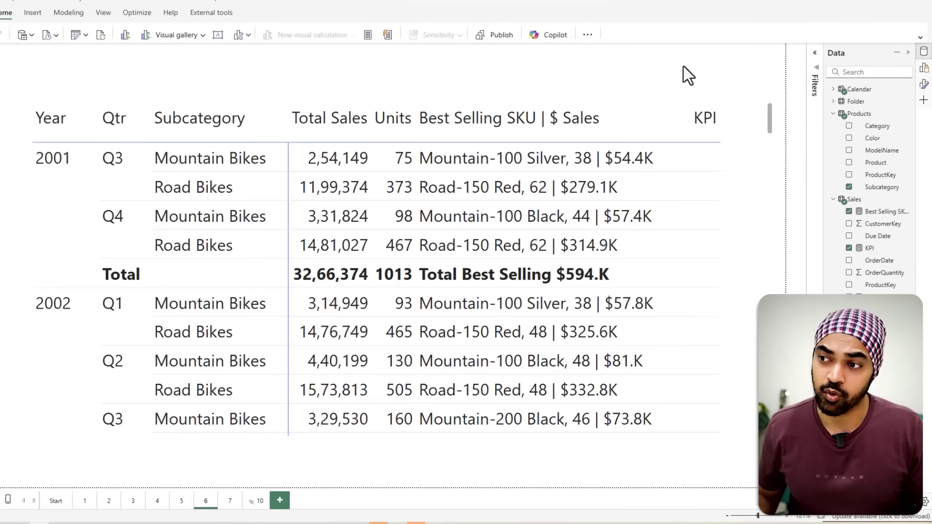
Step: Review the KPI column's markers and move the KPI measure between Units and Best Selling SKU | $ Sales in the matrix
scroll(754, 228, "down", 5)
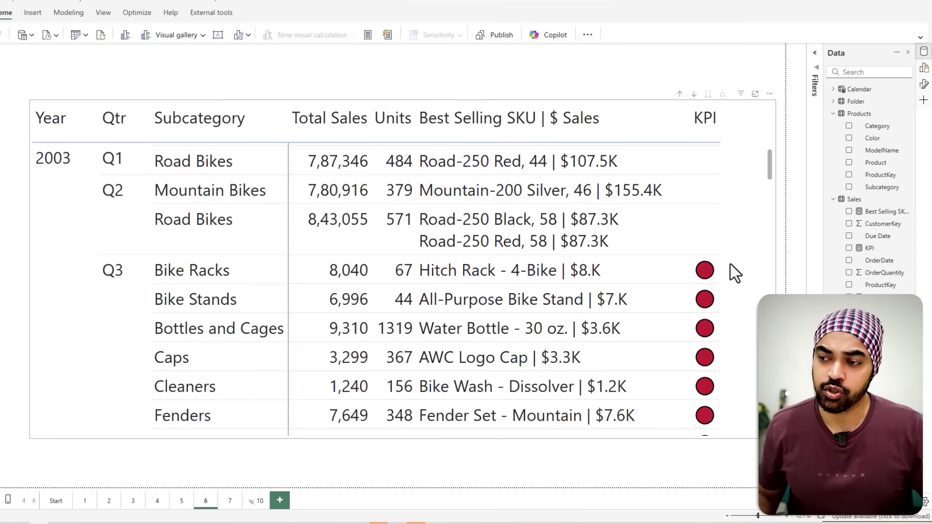
key("ctrl+2")
left_click_drag(303, 257, 384, 288)
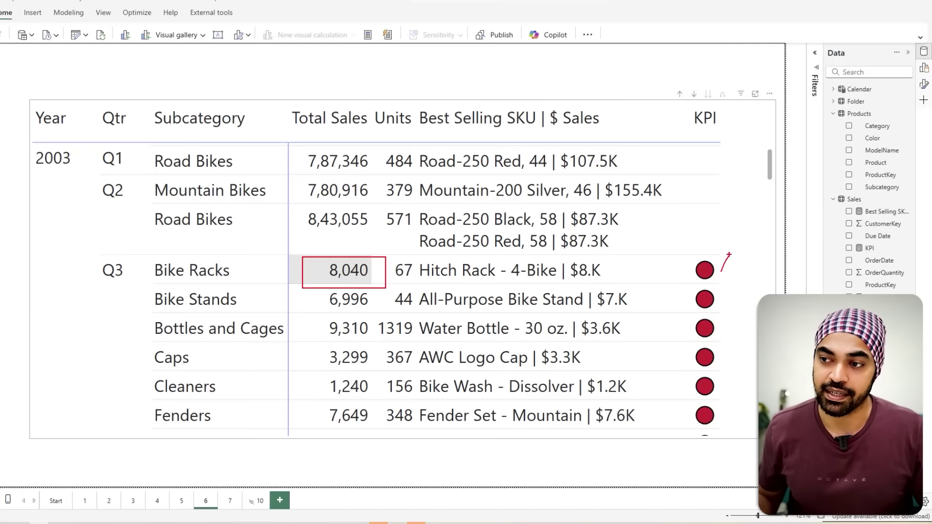
key("Escape")
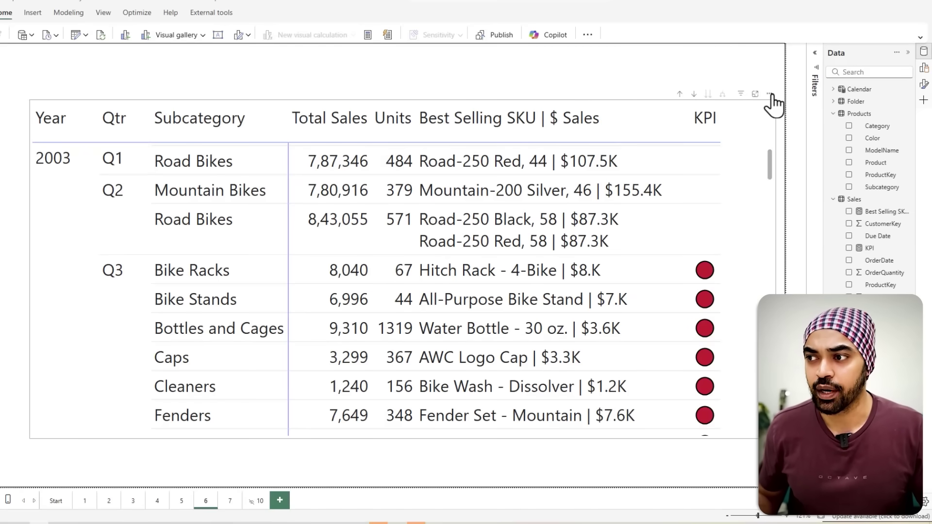
scroll(749, 197, "up", 5)
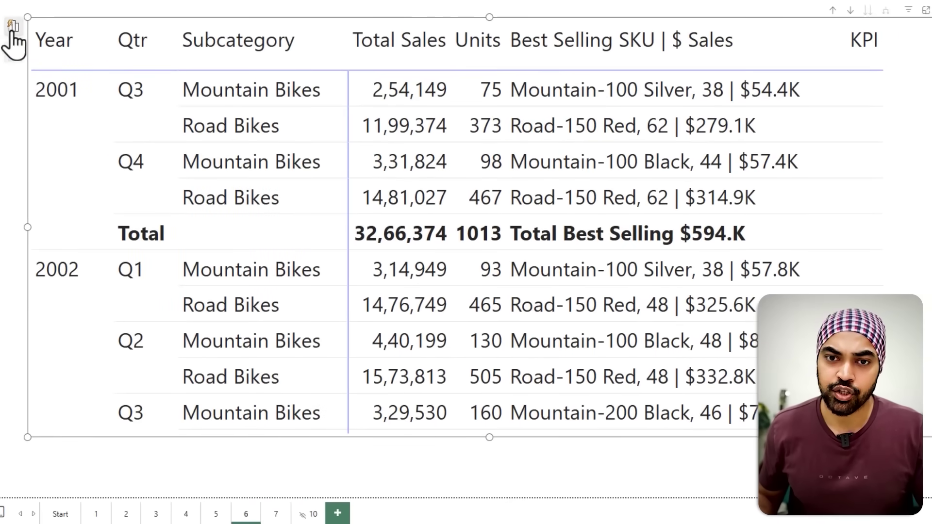
left_click(12, 26)
left_click_drag(49, 336, 74, 317)
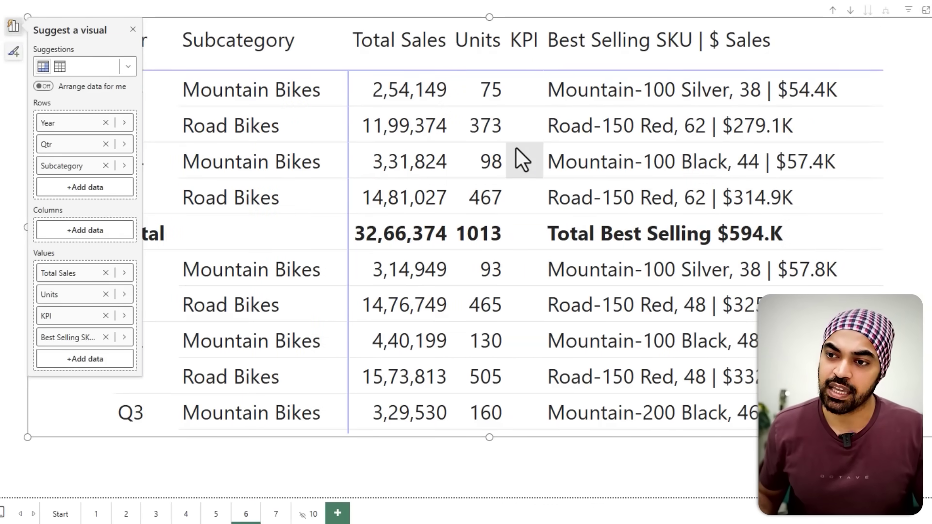
scroll(521, 160, "down", 10)
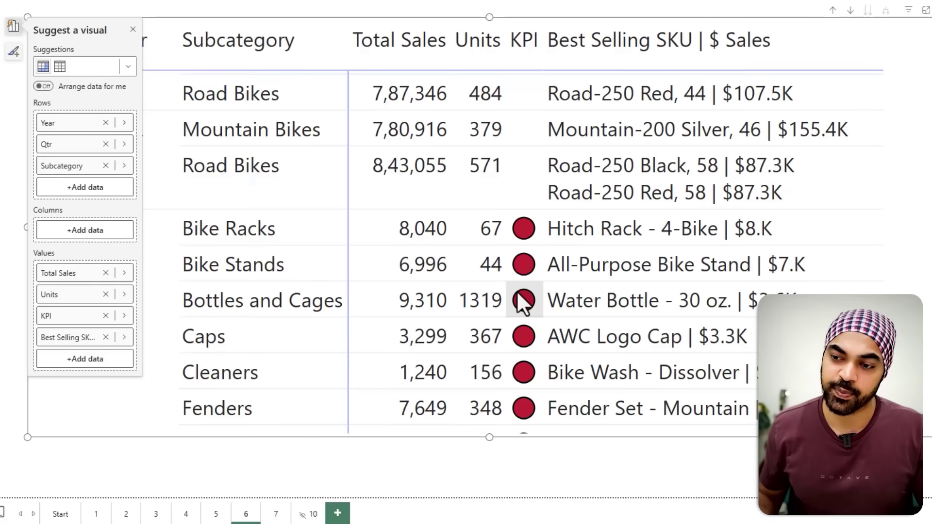
scroll(522, 301, "down", 5)
left_click(550, 8)
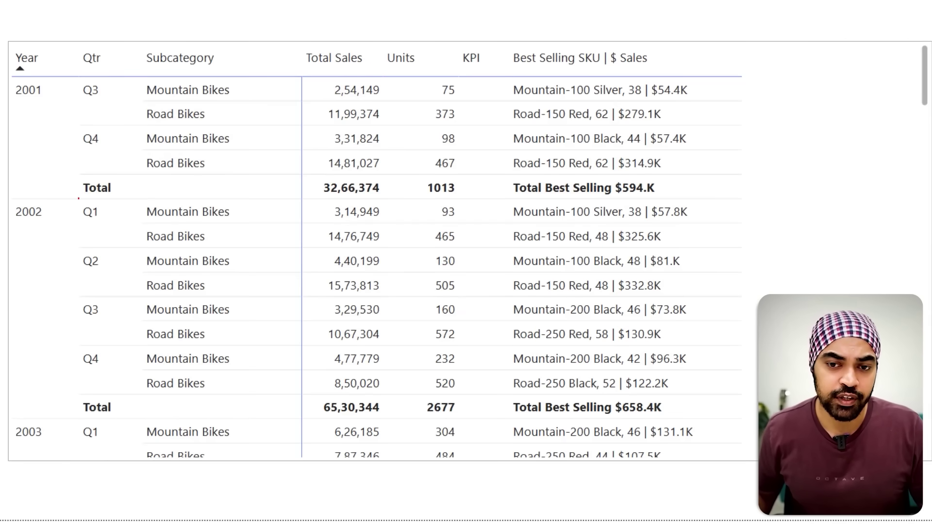
left_click_drag(88, 222, 240, 401)
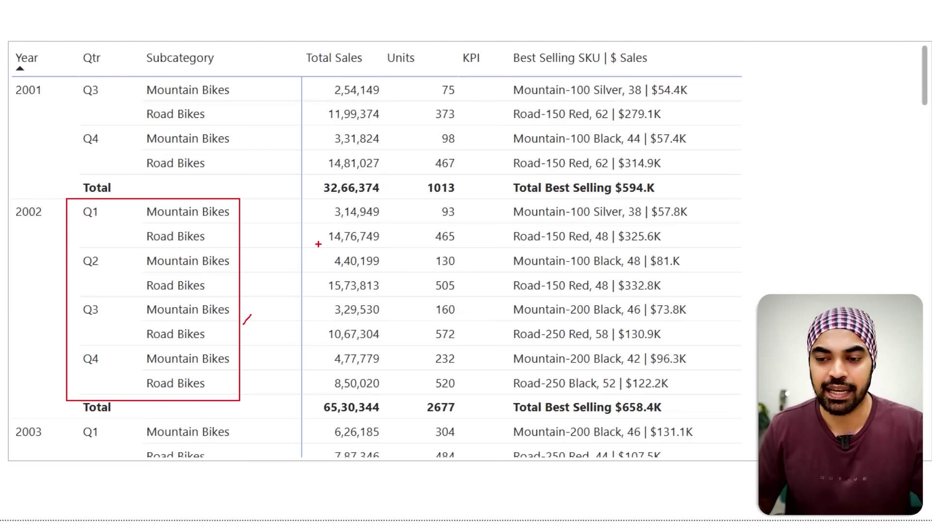
key("Escape")
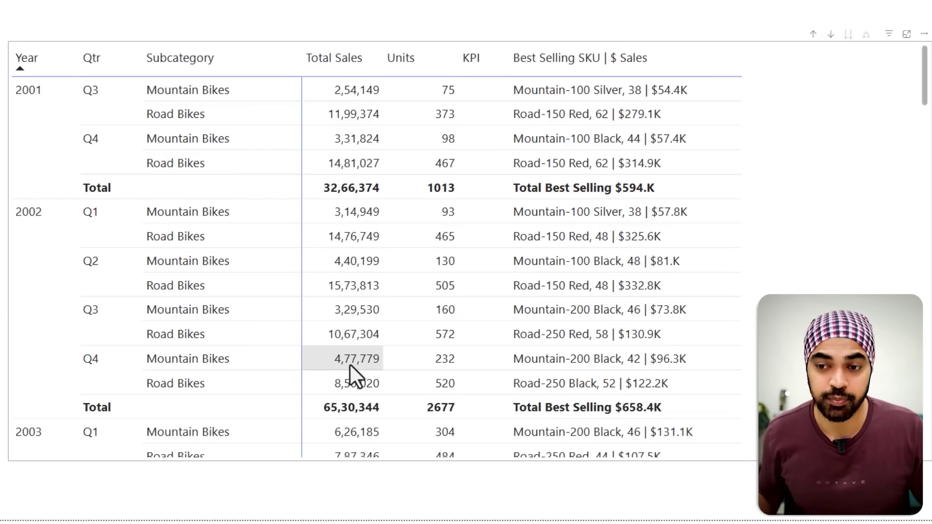
key("ctrl+2")
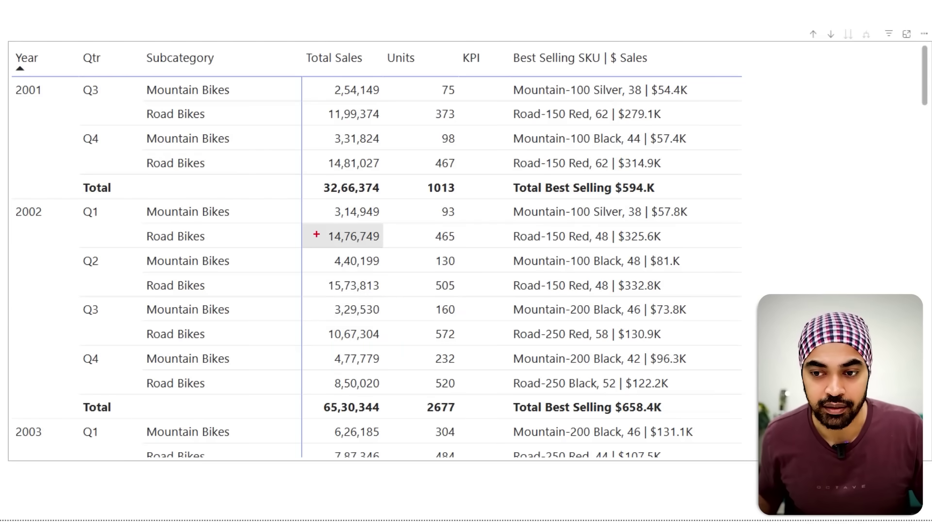
left_click_drag(359, 240, 371, 244)
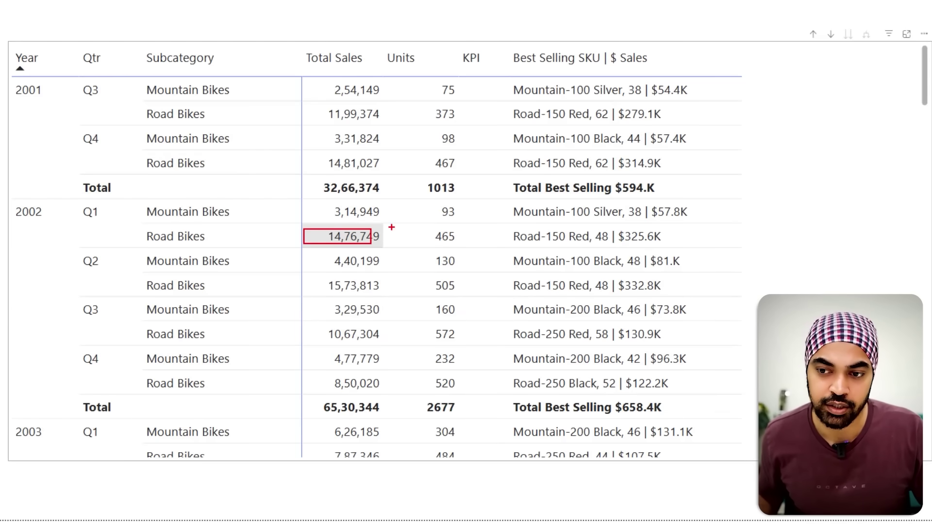
left_click_drag(308, 257, 335, 269)
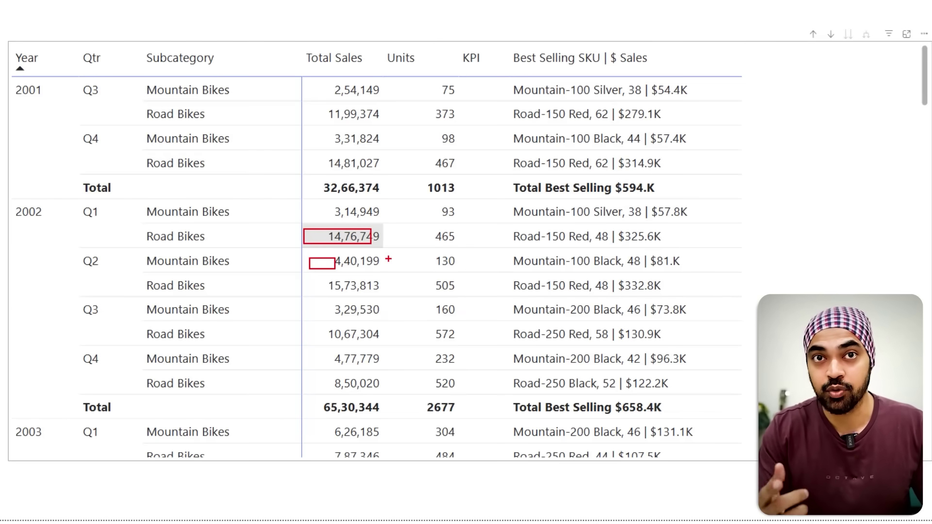
key("Escape")
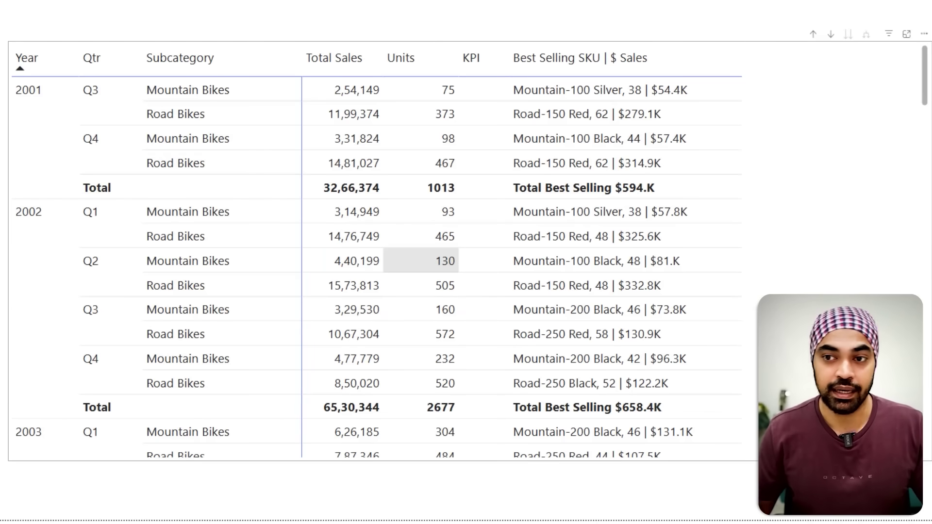
Step: Turn on data bars for the Total Sales series in the matrix's cell elements formatting
left_click(815, 99)
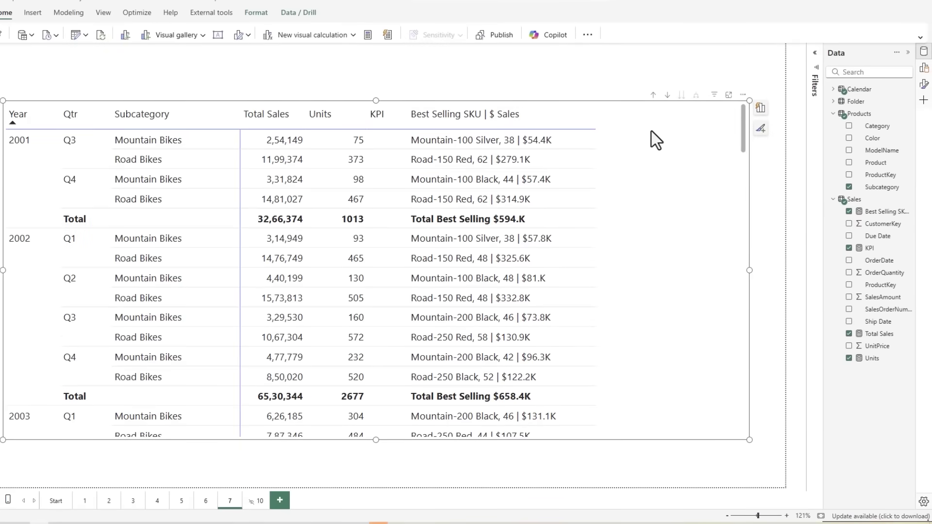
left_click(923, 85)
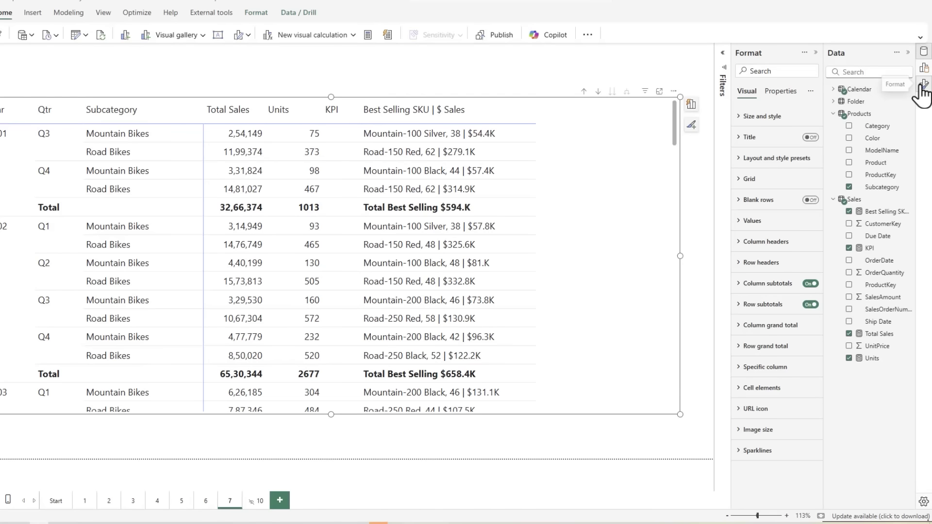
left_click(763, 389)
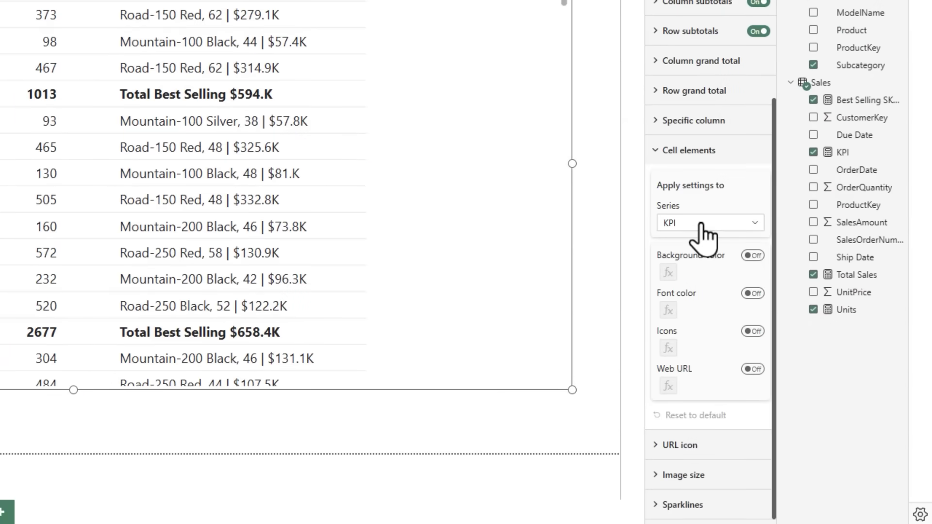
left_click(702, 228)
left_click(701, 239)
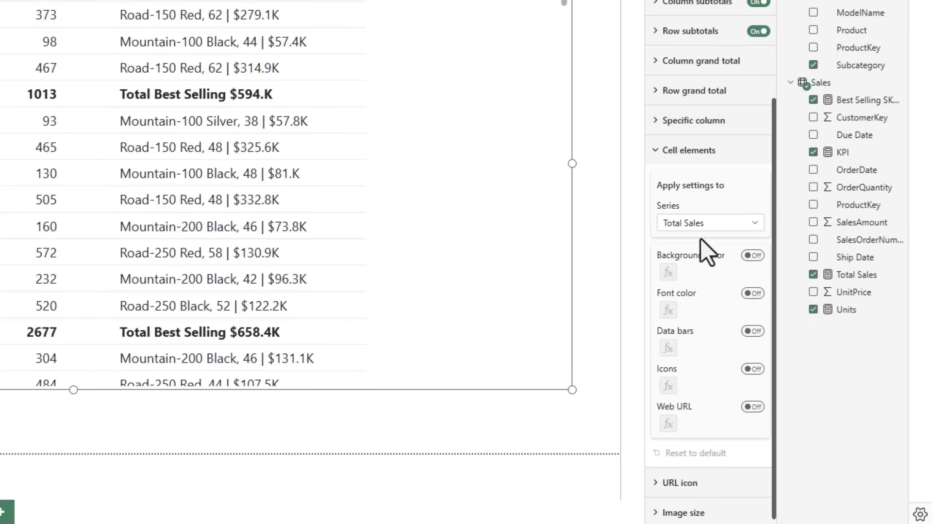
left_click(755, 333)
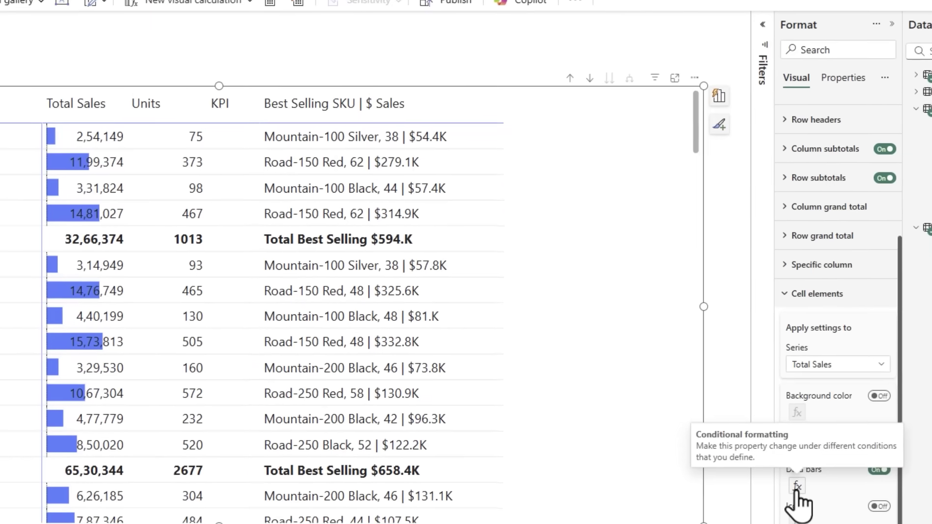
Step: Set the positive bar colour of the Total Sales data bars to light grey
left_click(797, 486)
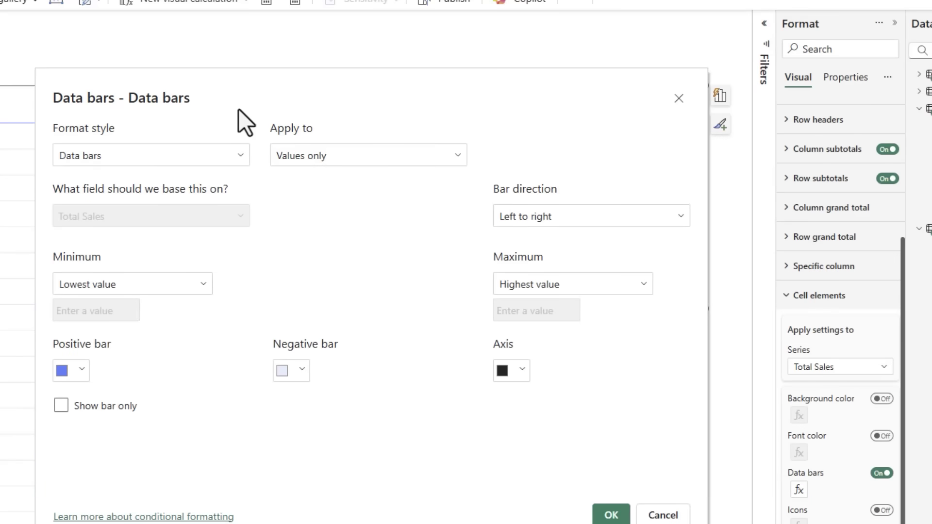
left_click_drag(238, 109, 328, 39)
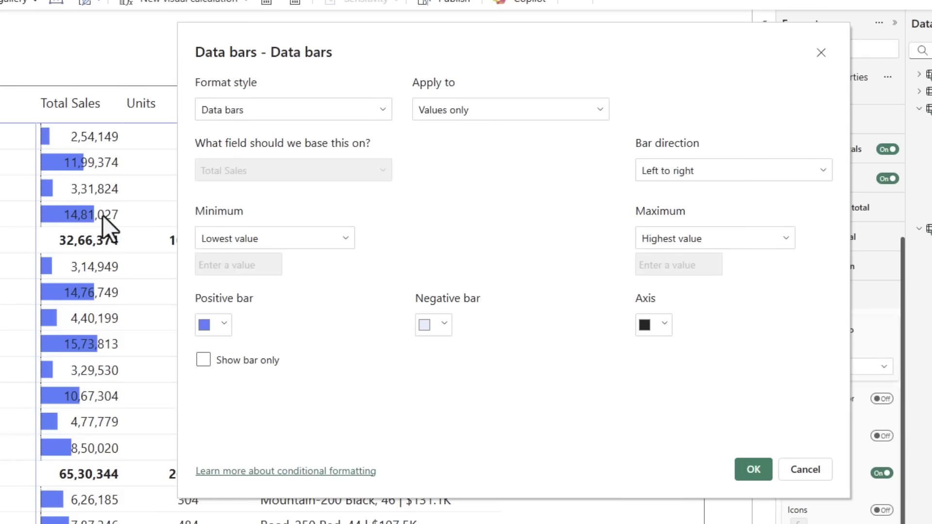
left_click(222, 324)
left_click(214, 102)
left_click(754, 469)
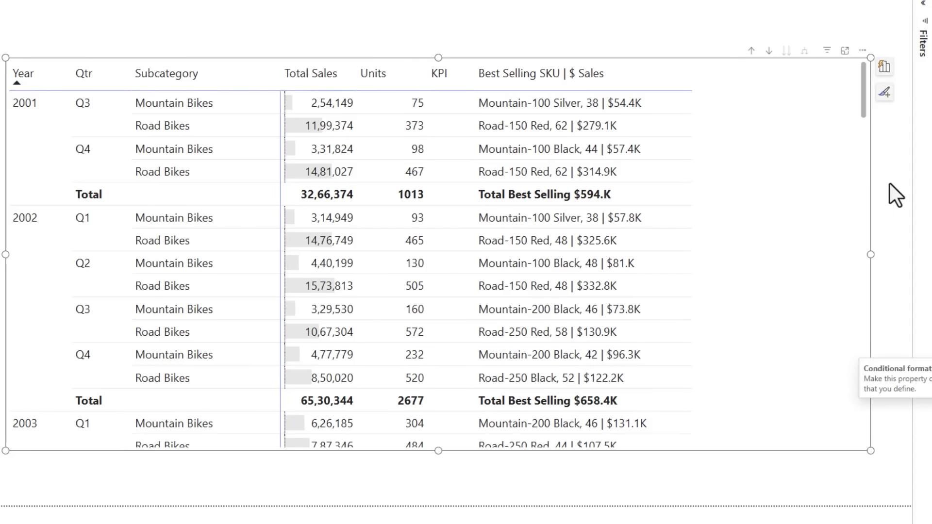
Step: Set the axis colour of the Total Sales data bars to white
left_click(683, 361)
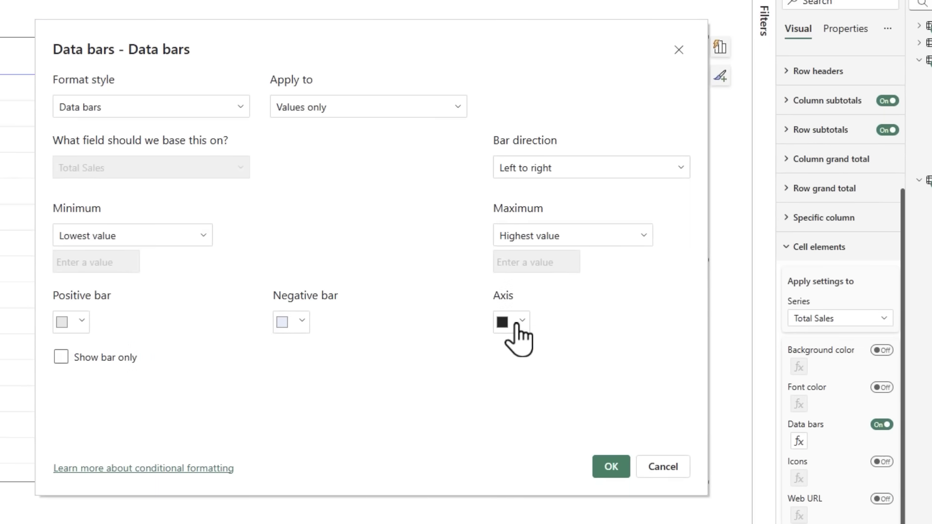
left_click(516, 324)
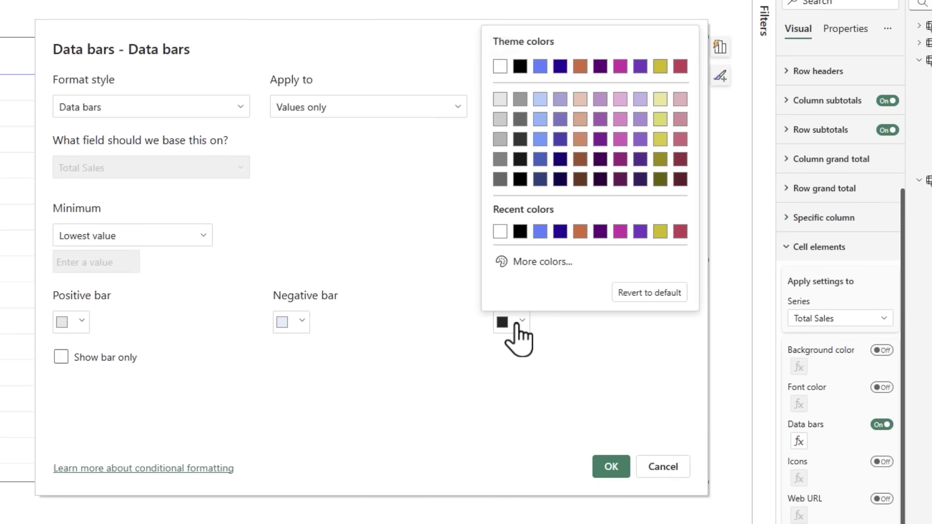
left_click(499, 67)
left_click(611, 466)
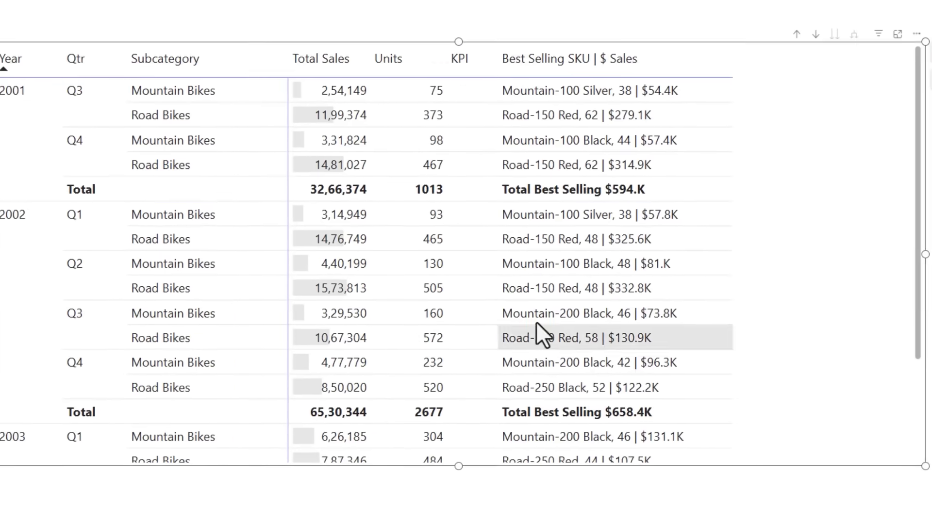
left_click(394, 5)
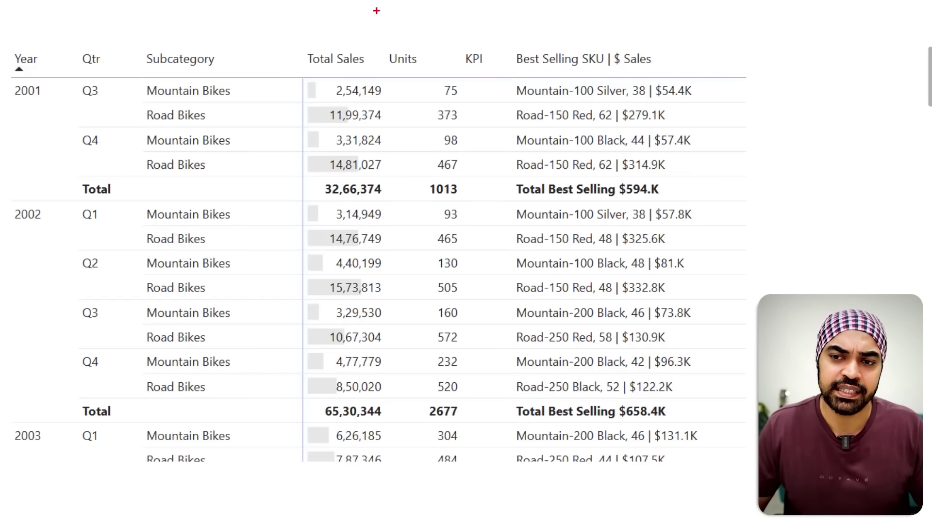
left_click_drag(323, 92, 328, 86)
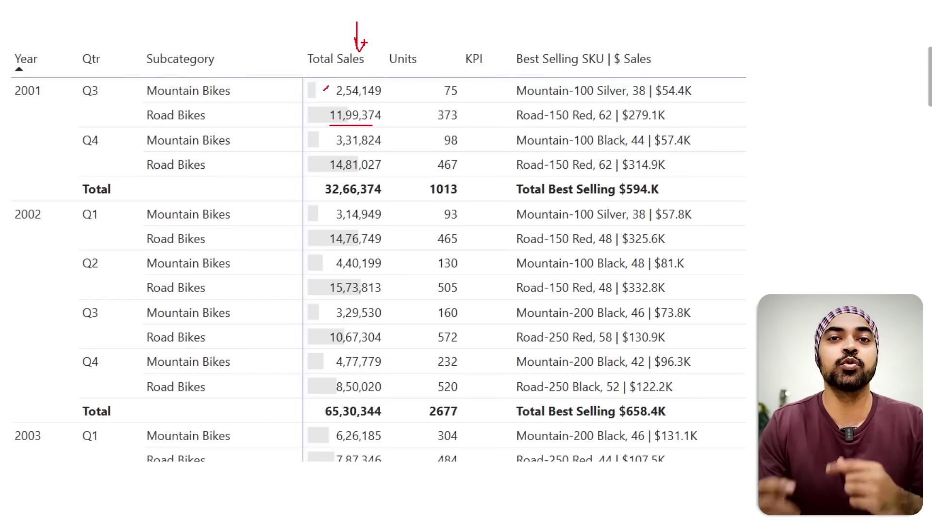
key("Escape")
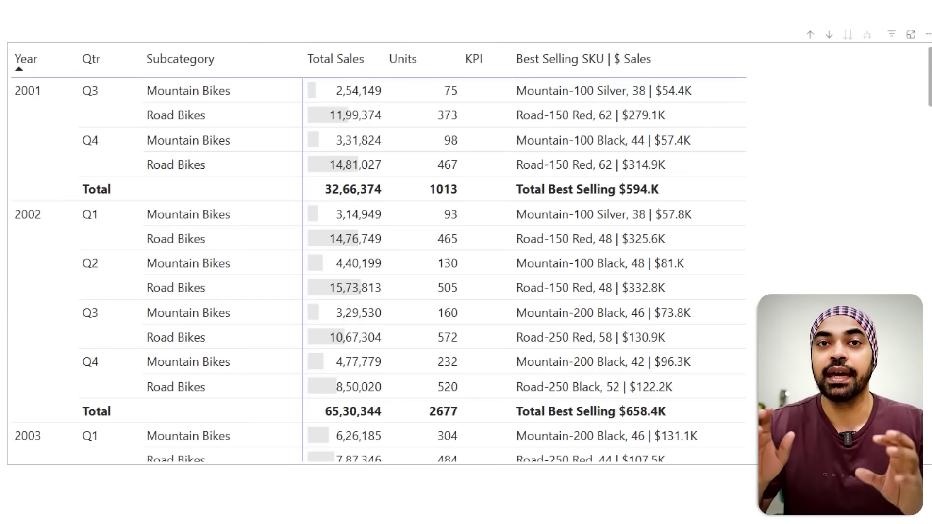
Step: Turn off the data bars for the matrix's Total Sales series
left_click(889, 79)
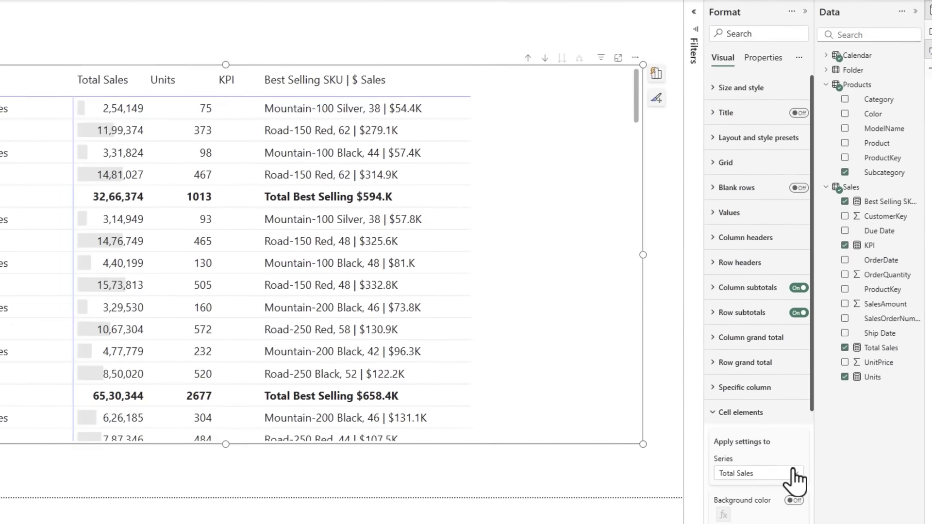
scroll(755, 456, "down", 3)
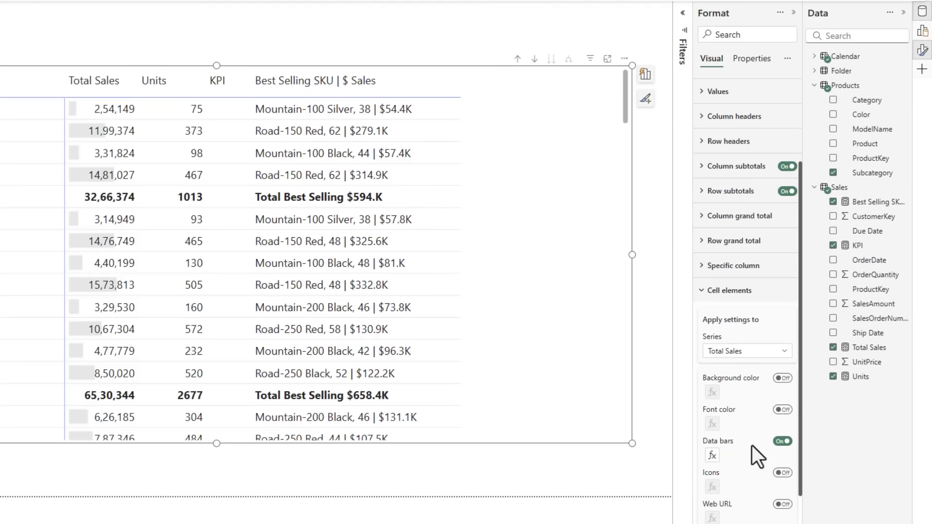
left_click(781, 442)
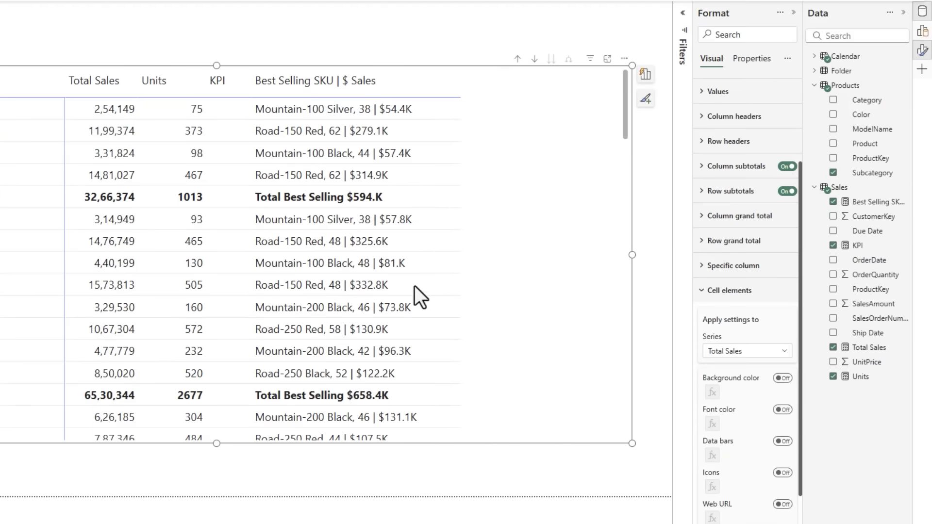
Step: Create the measure Total Sales Bars = [Total Sales] in the Sales table and add it to the matrix's values
right_click(854, 189)
left_click(820, 209)
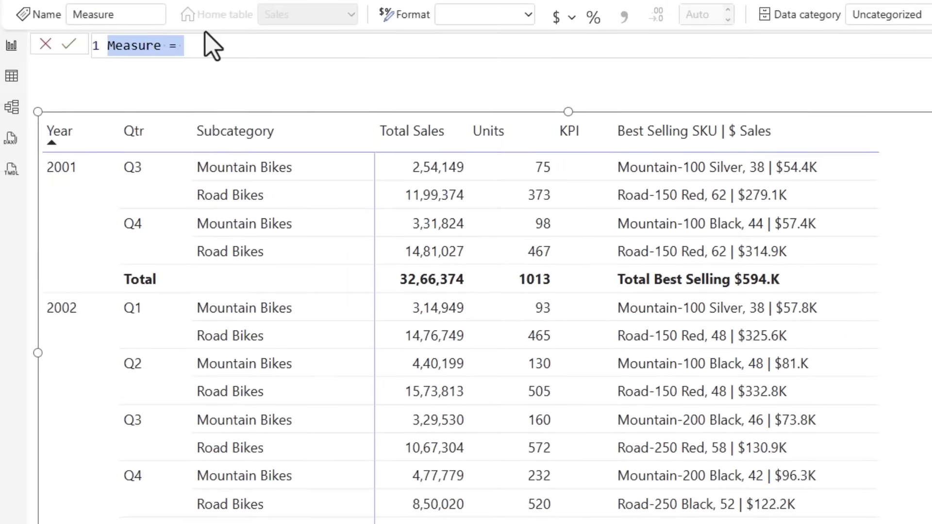
type("Total Sales Bar")
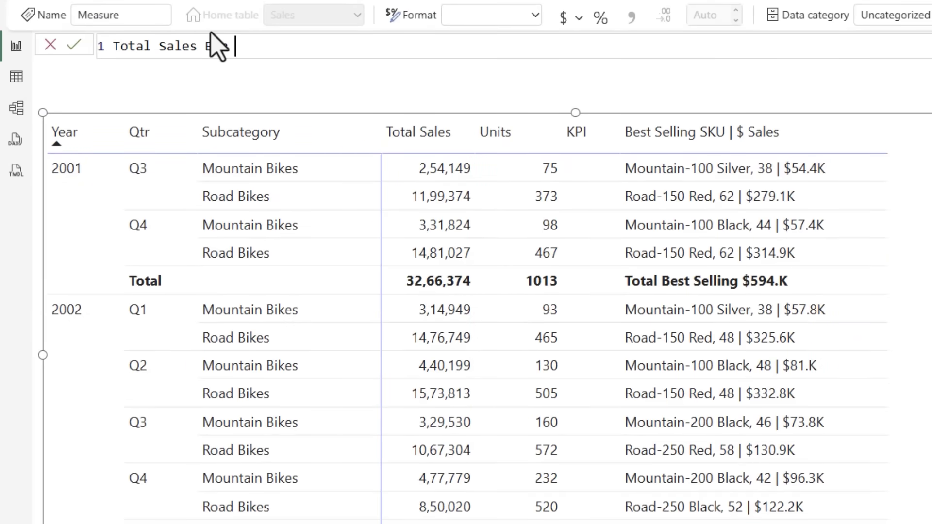
type("tot")
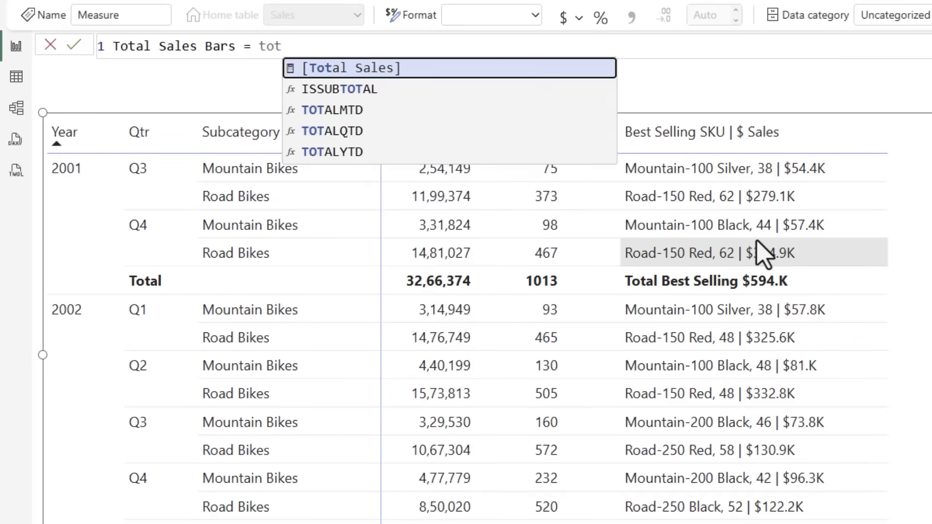
key("Tab")
key("Return")
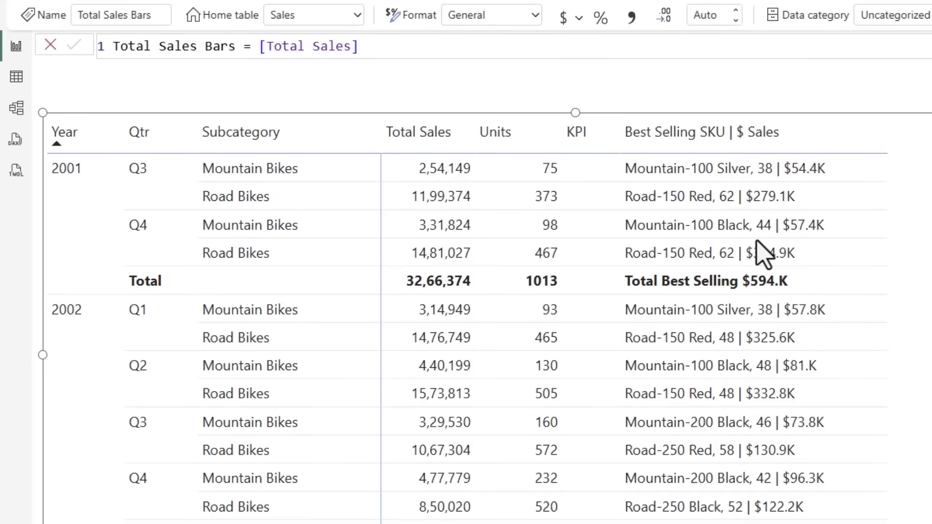
left_click_drag(925, 291, 605, 228)
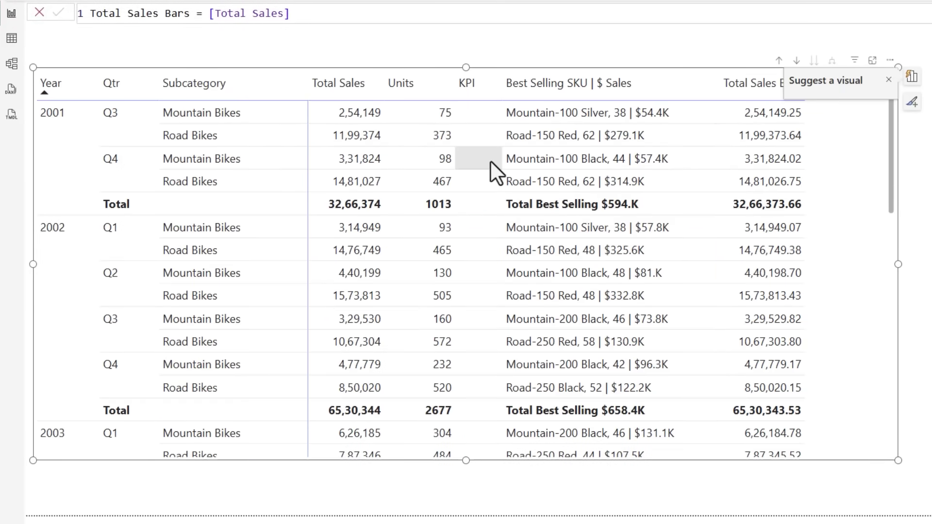
Step: Move Total Sales Bars to the first place in the matrix's values, ahead of Total Sales
left_click_drag(825, 410, 830, 316)
left_click(368, 62)
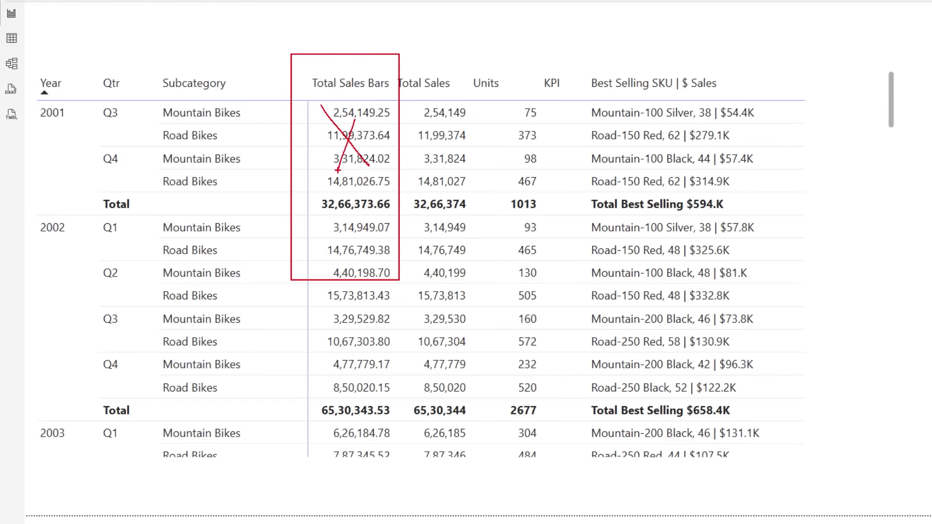
Step: Turn on data bars for the Total Sales Bars series in the matrix's cell elements
left_click(820, 165)
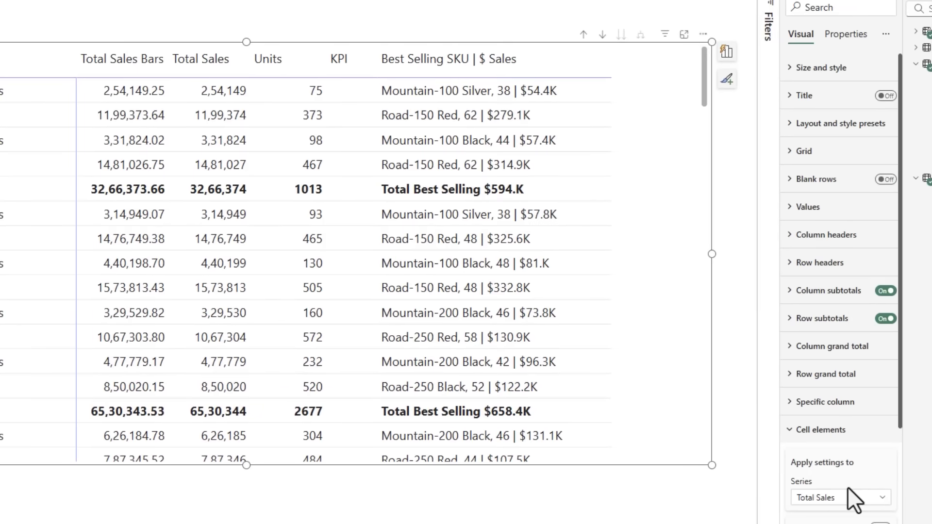
scroll(847, 487, "down", 4)
left_click(834, 295)
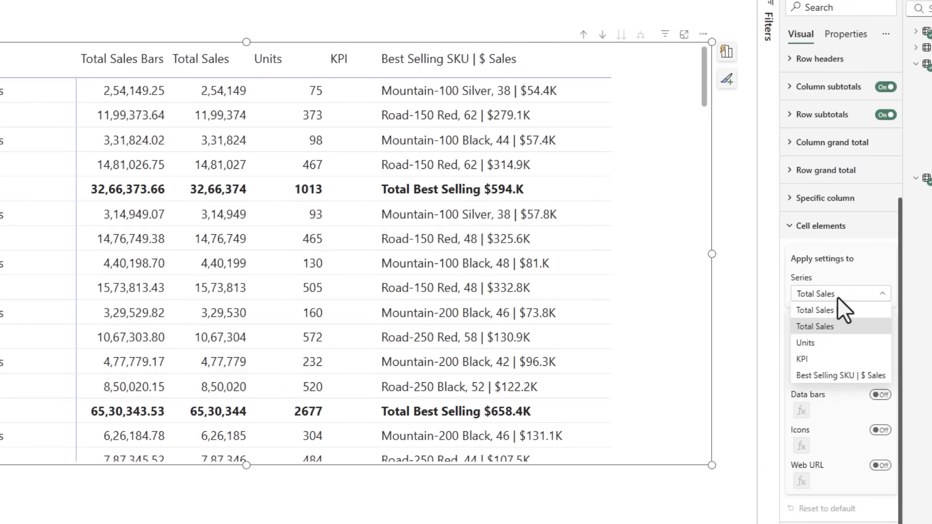
left_click(811, 311)
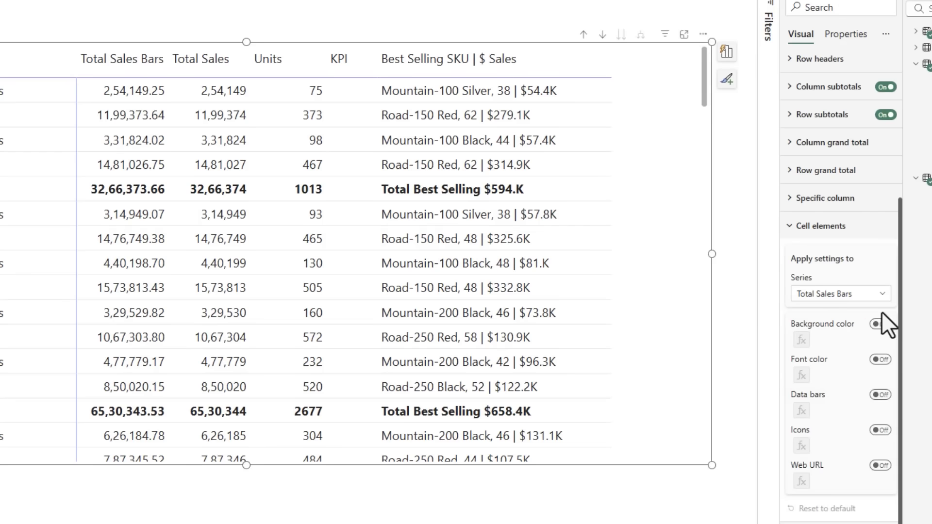
left_click(880, 395)
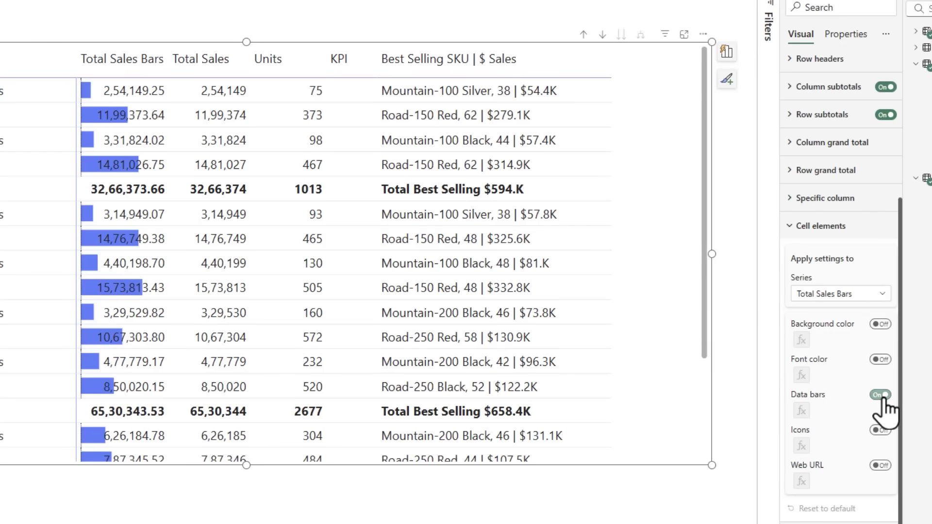
Step: Format the Total Sales Bars data bars with a light grey positive bar and a white axis, showing the bar only
left_click(801, 410)
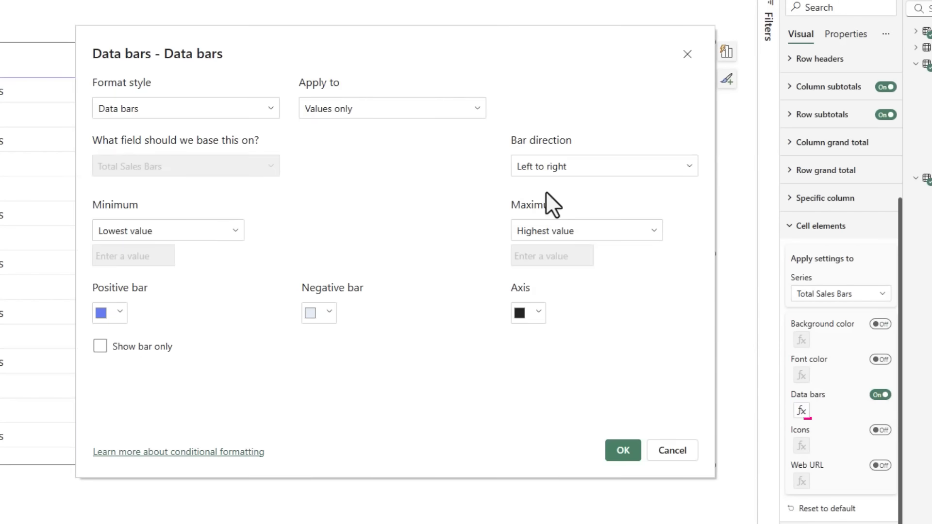
left_click(119, 313)
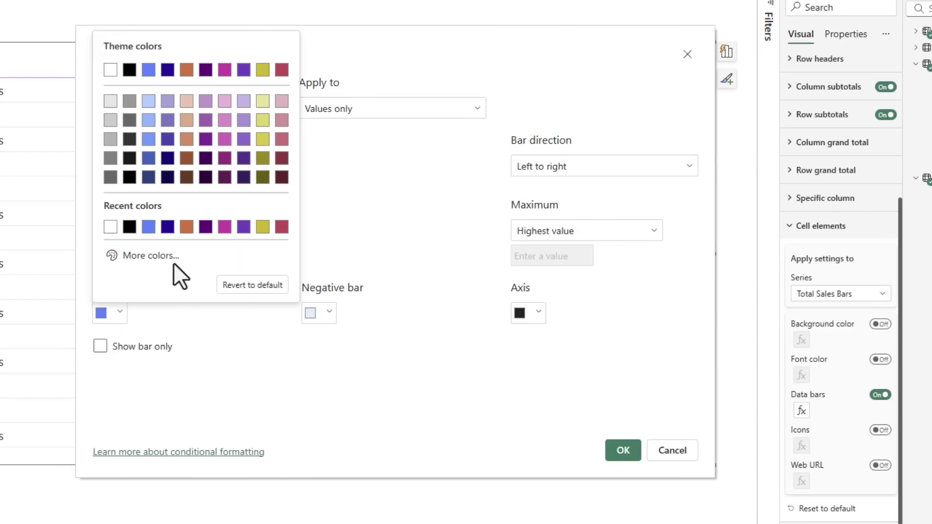
left_click(111, 120)
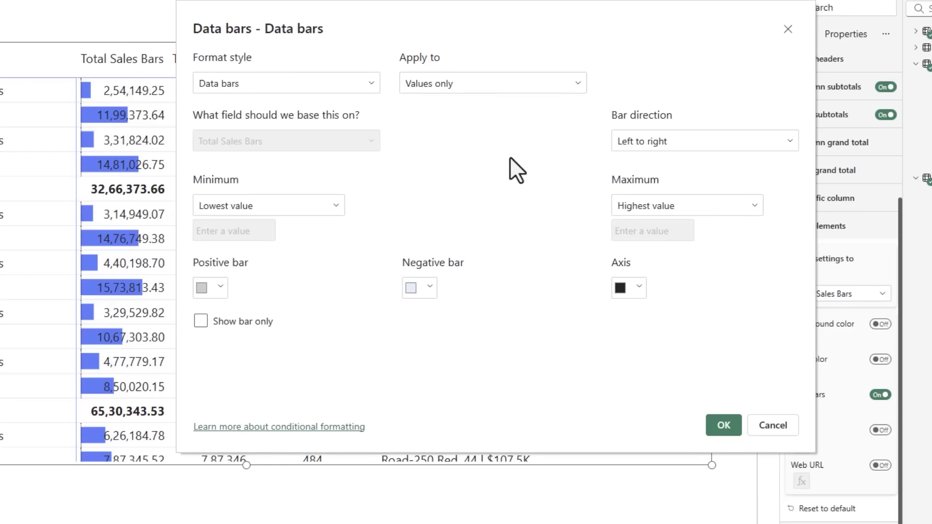
left_click(626, 287)
left_click(617, 202)
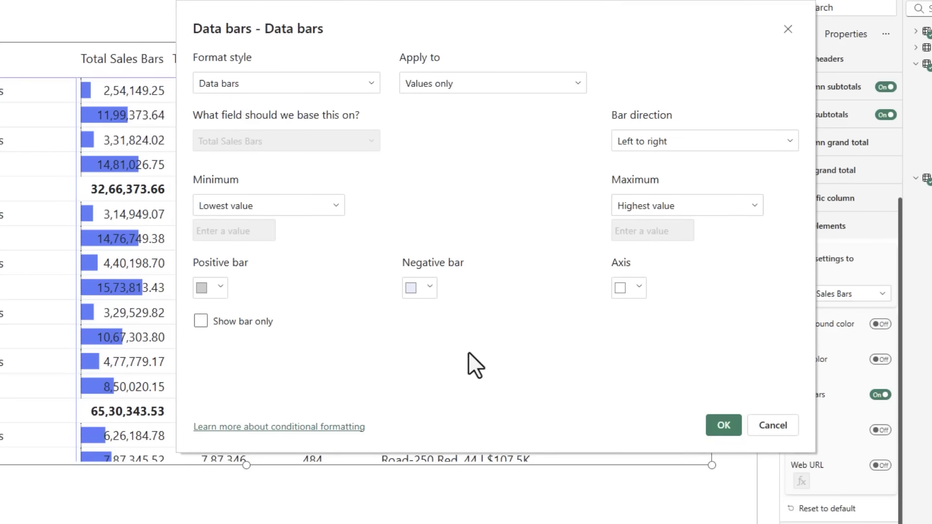
left_click(225, 322)
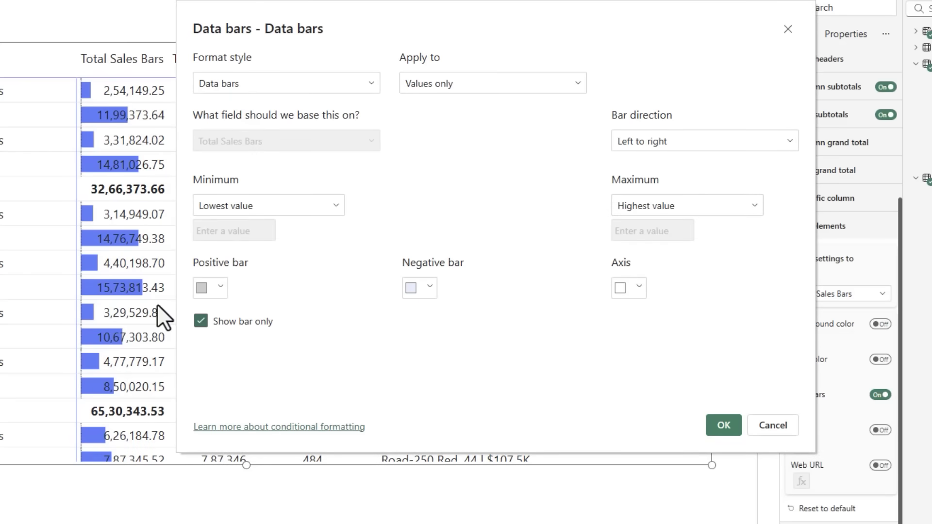
left_click(730, 429)
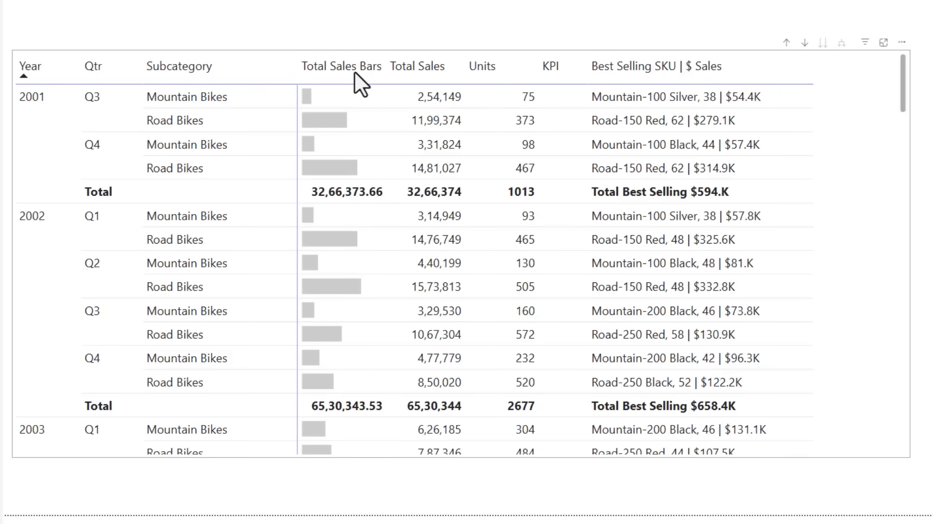
Step: Wrap the Total Sales Bars measure in an IF with ISINSCOPE('Calendar'[Qtr]) so it returns [Total Sales] only at quarter level
left_click(671, 73)
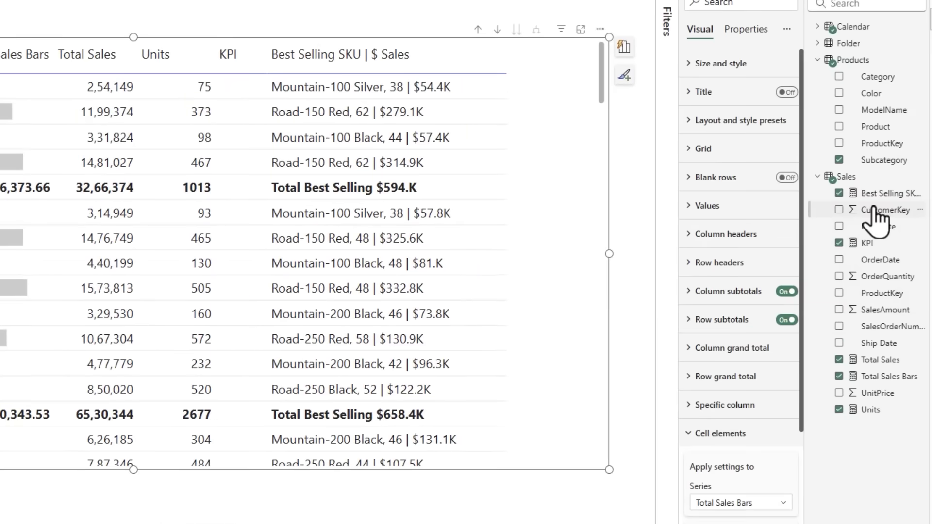
left_click(880, 377)
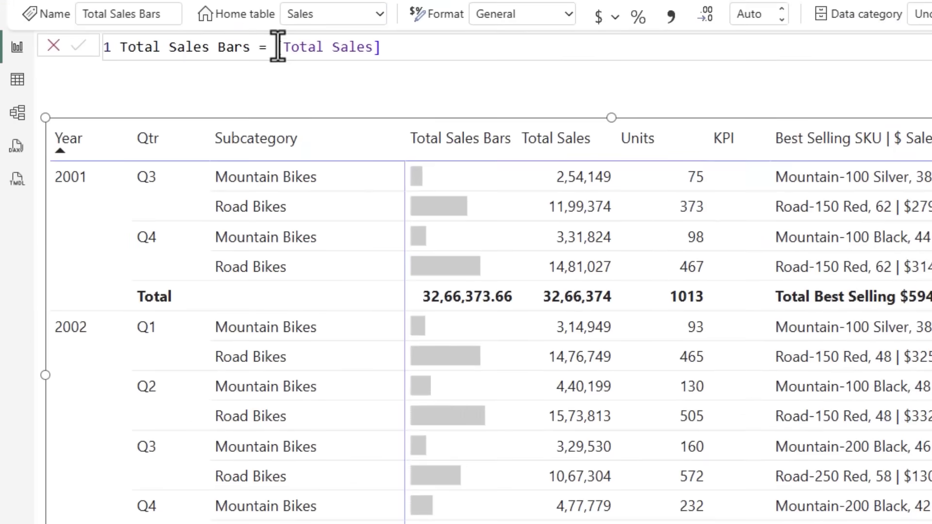
left_click(197, 34)
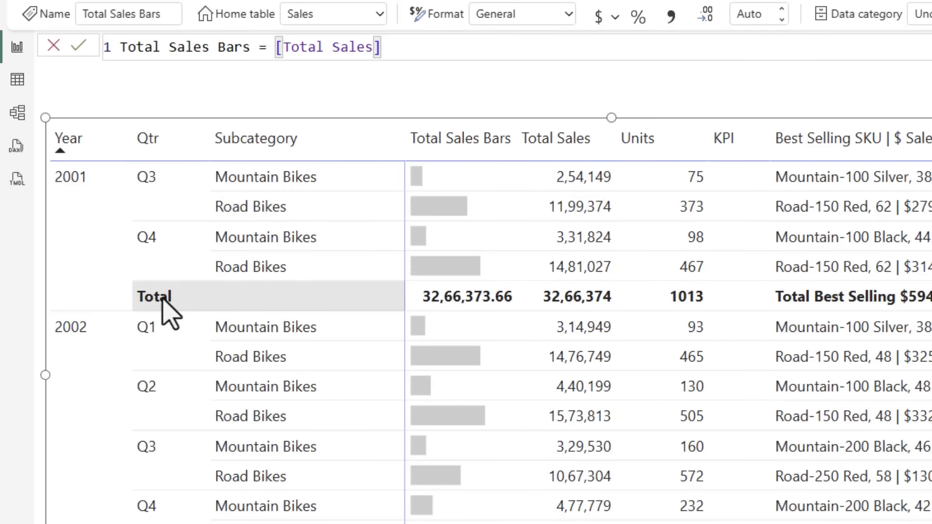
left_click(275, 47)
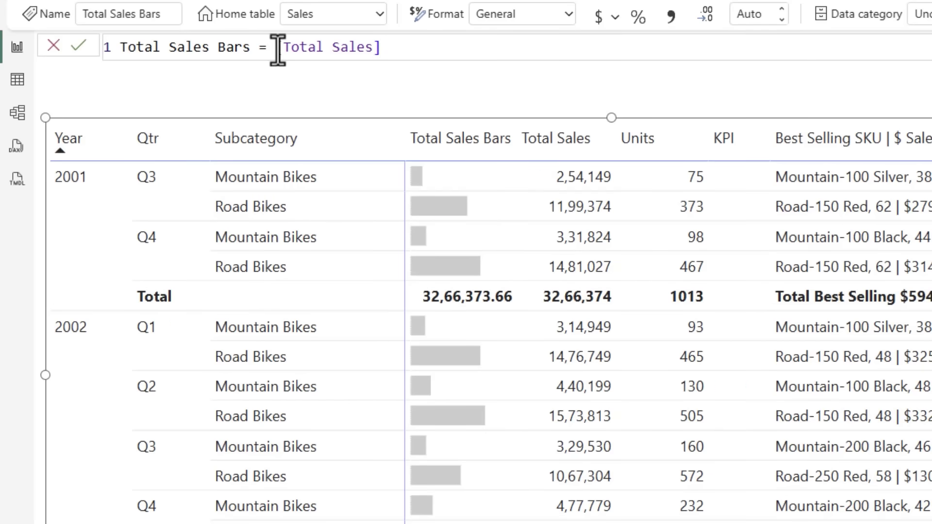
type("i")
key("Tab")
type("insc")
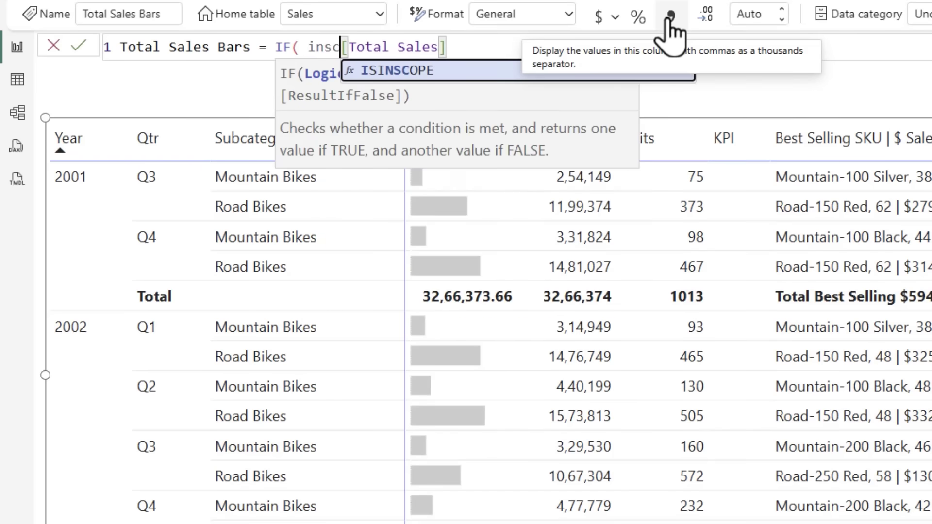
key("Tab")
type("qy")
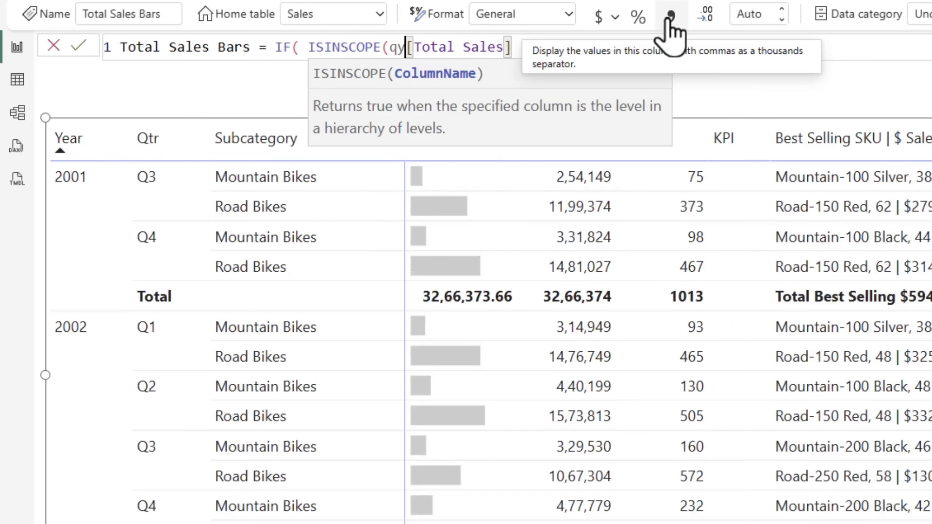
key("BackSpace")
key("Tab")
type("),")
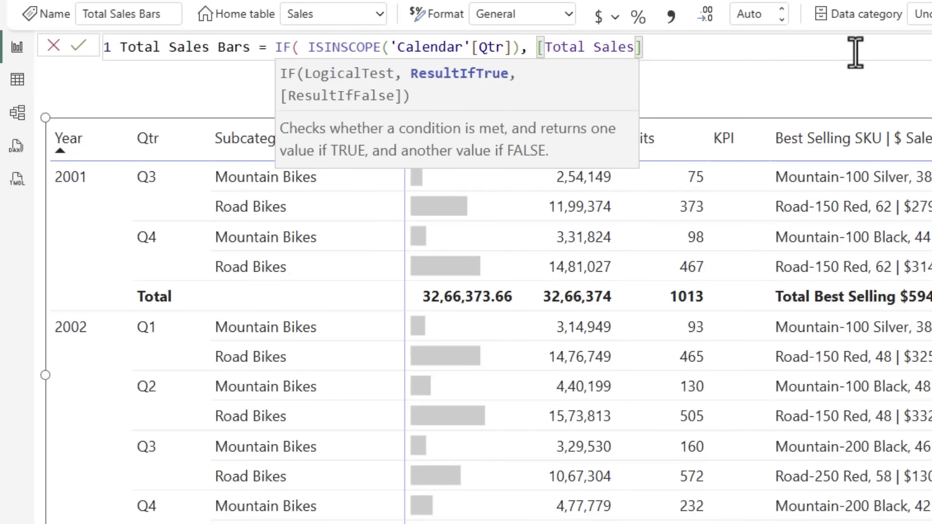
key("End")
key("Return")
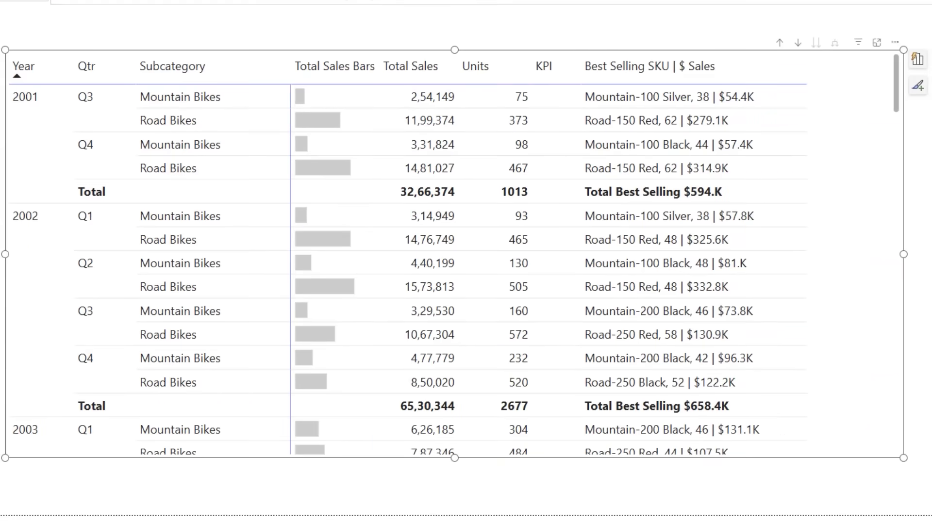
Step: Blank out the display name of the Total Sales Bars field in the matrix's values
left_click(917, 63)
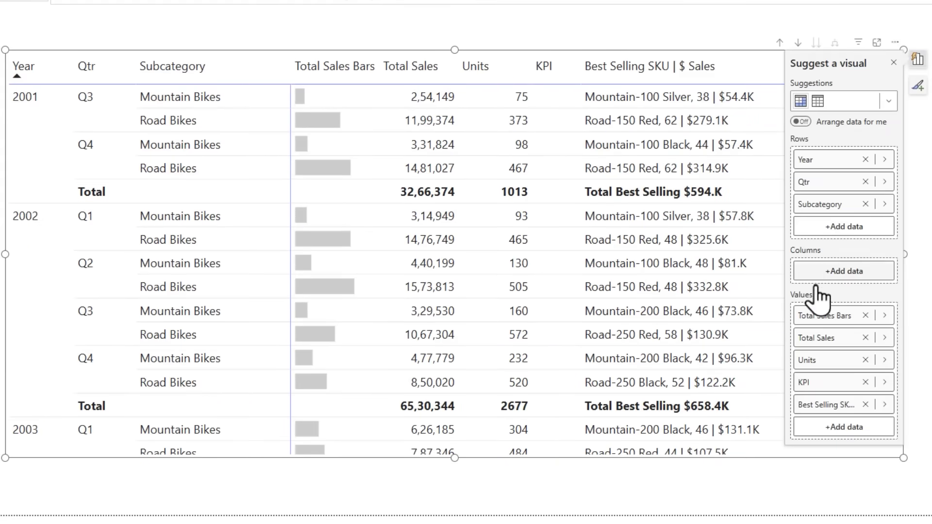
double_click(828, 315)
key("ctrl+a")
key("BackSpace")
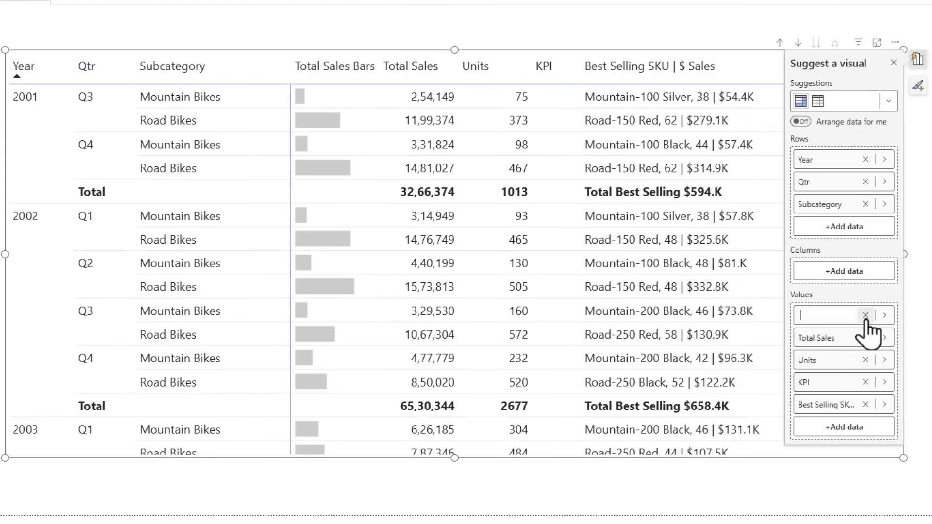
key("Return")
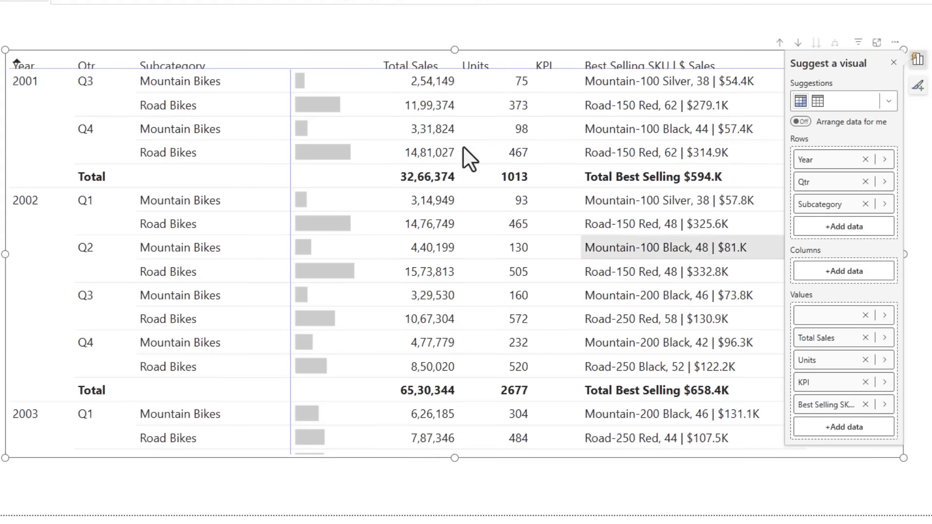
left_click(323, 7)
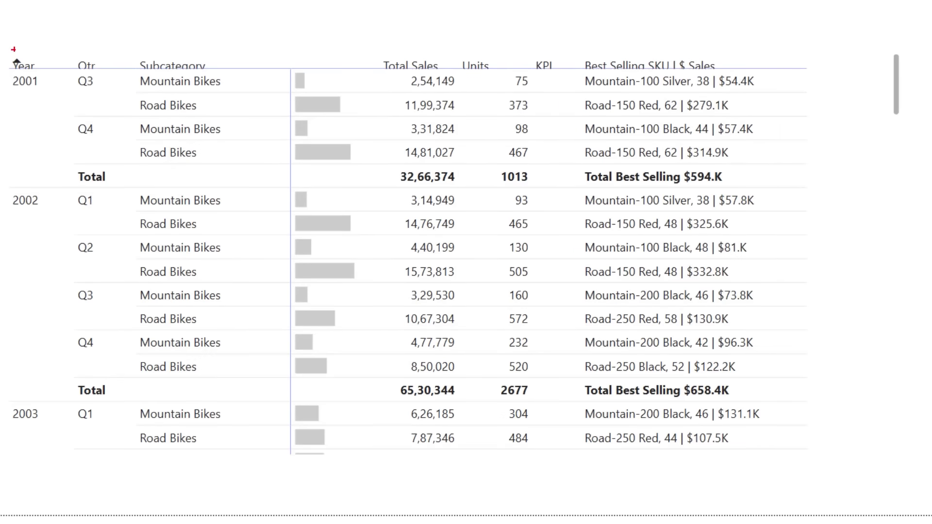
mouse_move(17, 51)
left_mouse_down()
mouse_move(343, 83)
mouse_move(745, 84)
left_mouse_up()
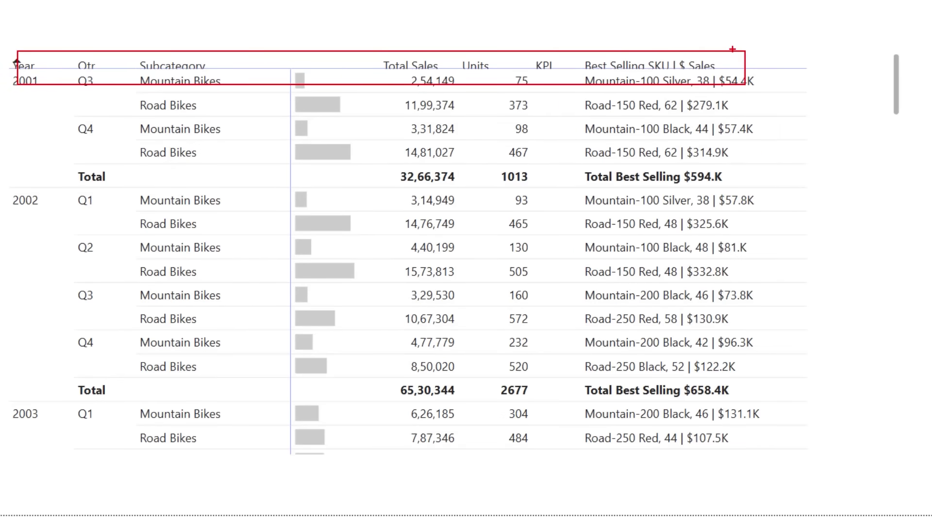
key("Escape")
Step: Narrow the matrix's data bar column in front of Total Sales
left_click(873, 82)
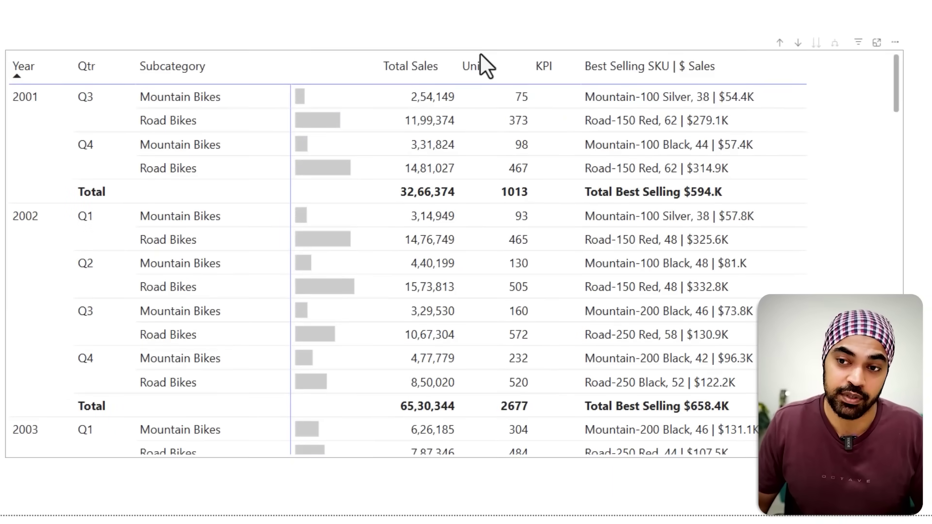
left_click_drag(372, 68, 345, 68)
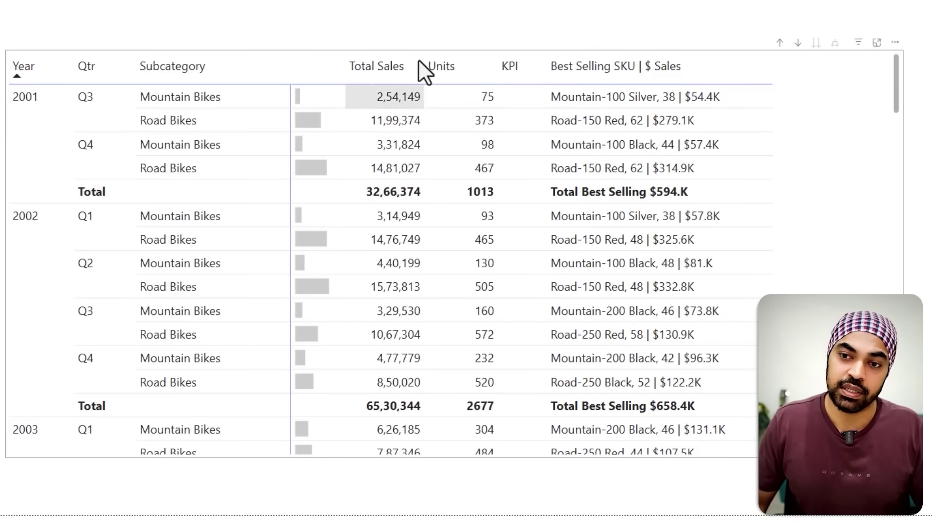